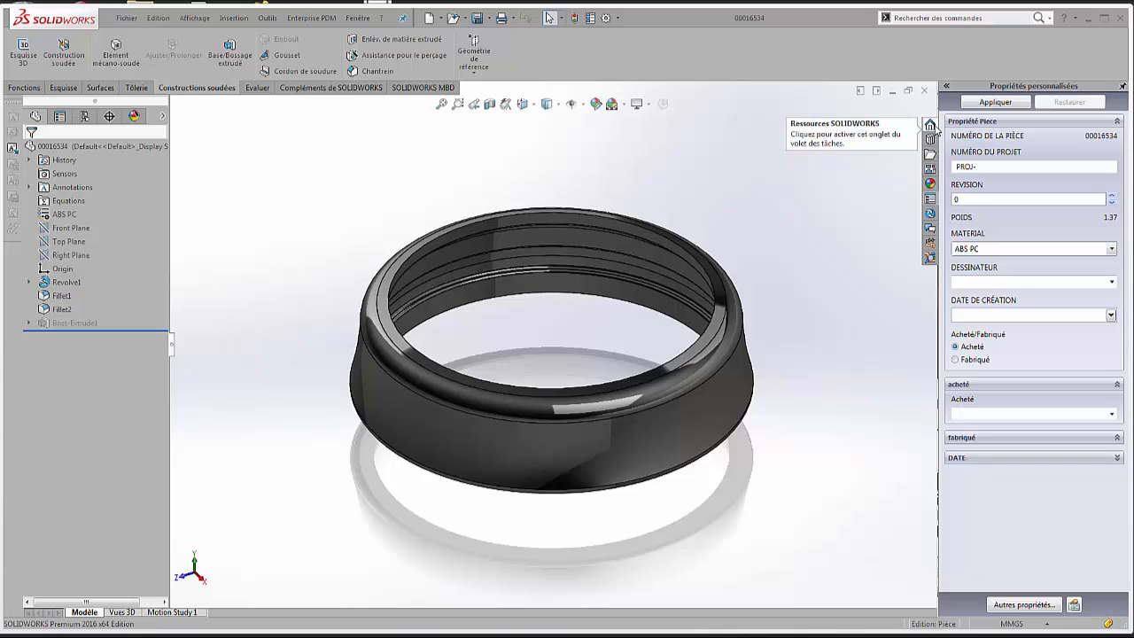
- Open the property form editor from the SOLIDWORKS resources and set the form type to Pièce
click(931, 125)
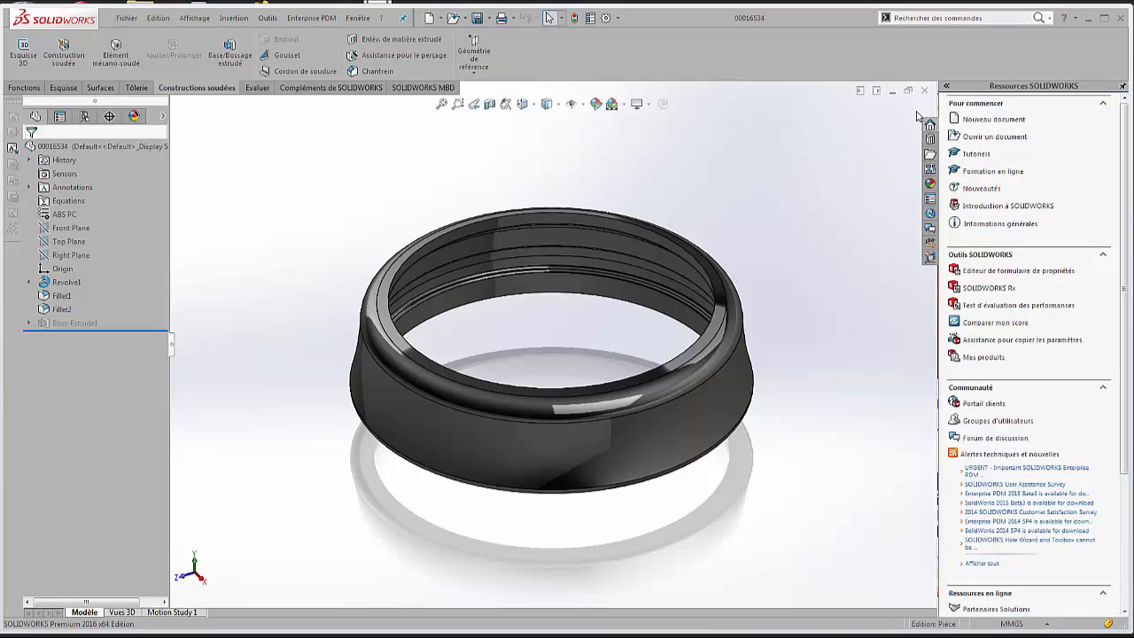
click(1061, 273)
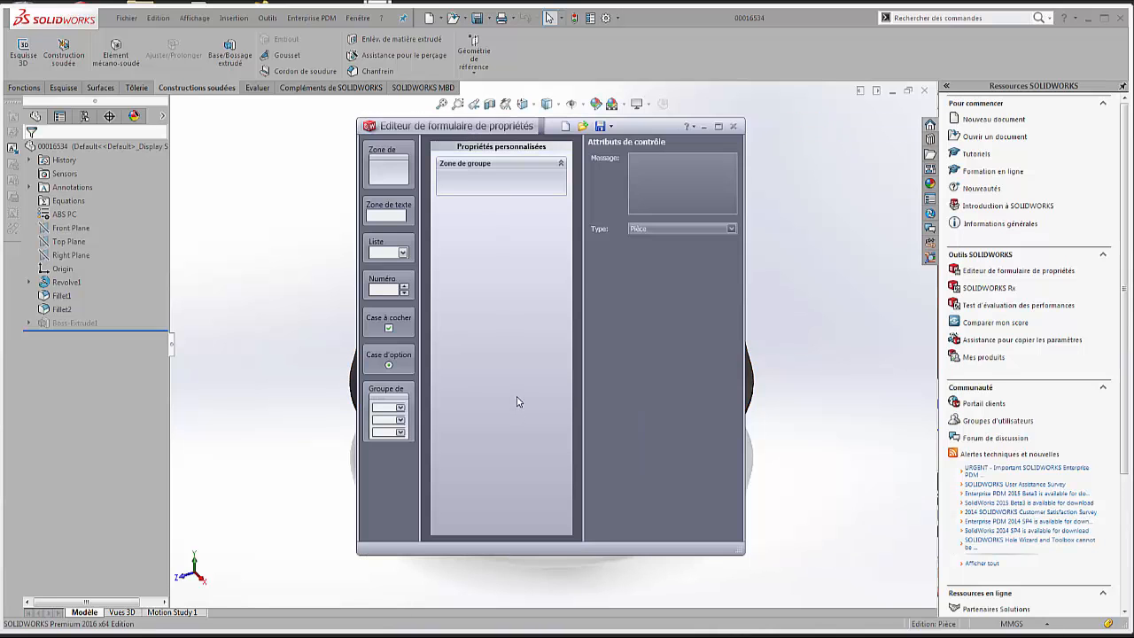
click(728, 228)
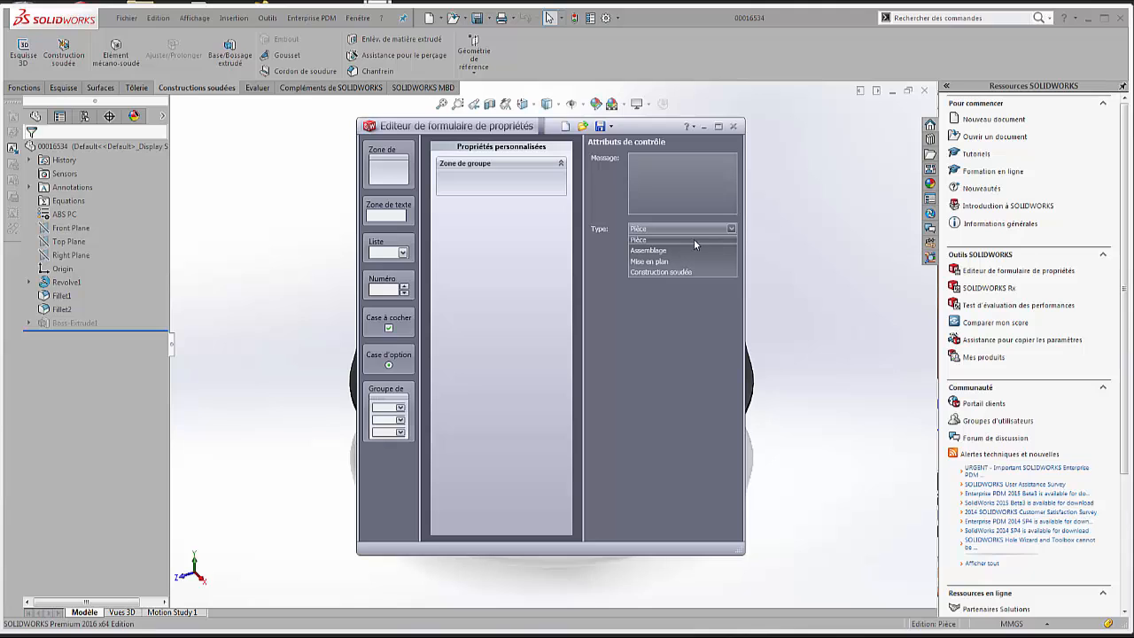
click(664, 242)
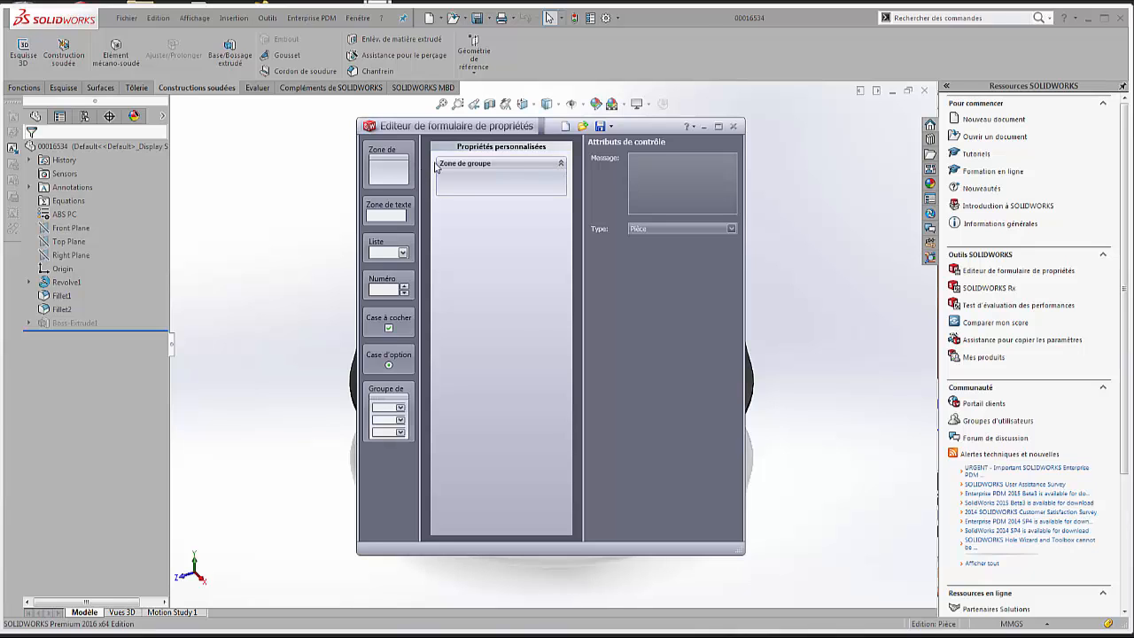
- Set the title of the form's group box to Pieces
click(509, 165)
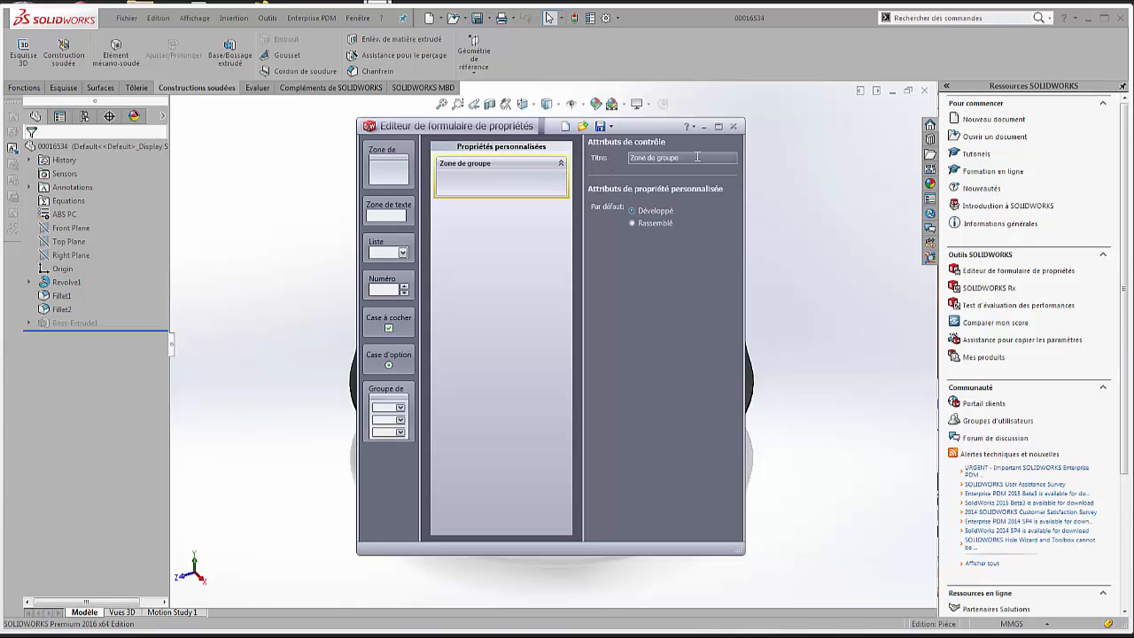
drag(697, 157, 601, 159)
text(Pieces)
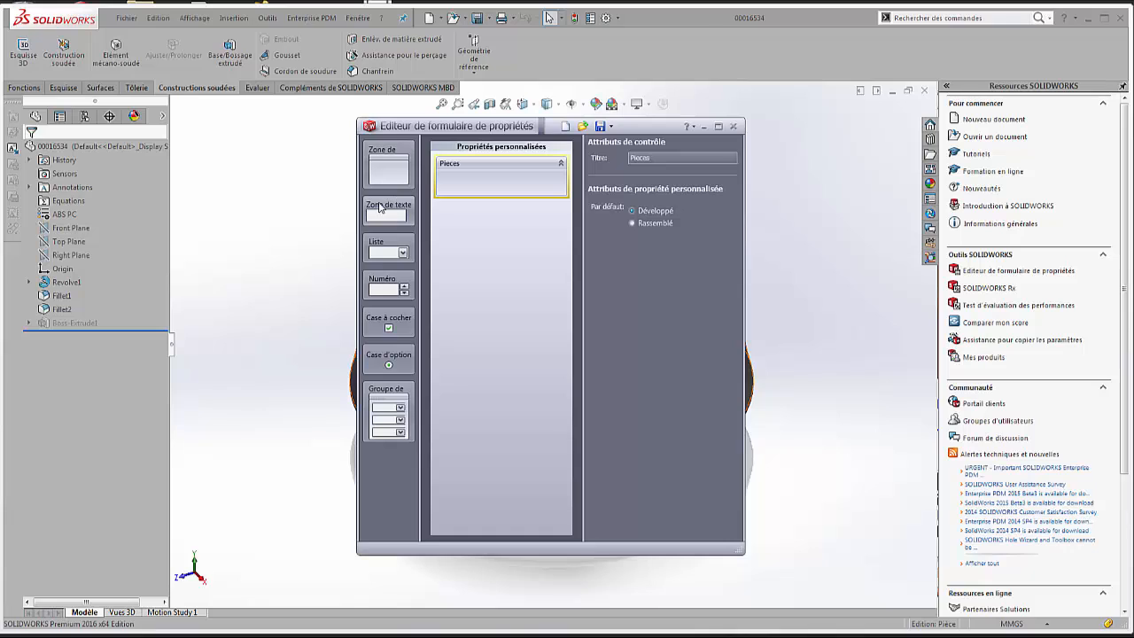
- Add a text box titled and named Materiel to the Pieces group, with its value linked to [SW-Matériau]
drag(379, 207, 512, 192)
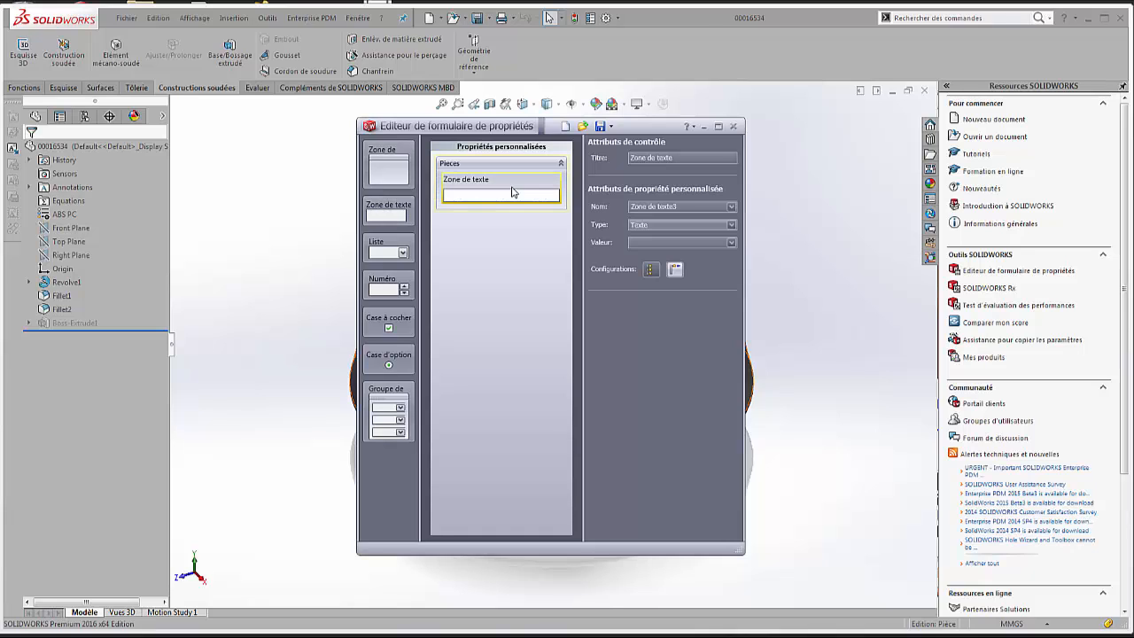
click(688, 160)
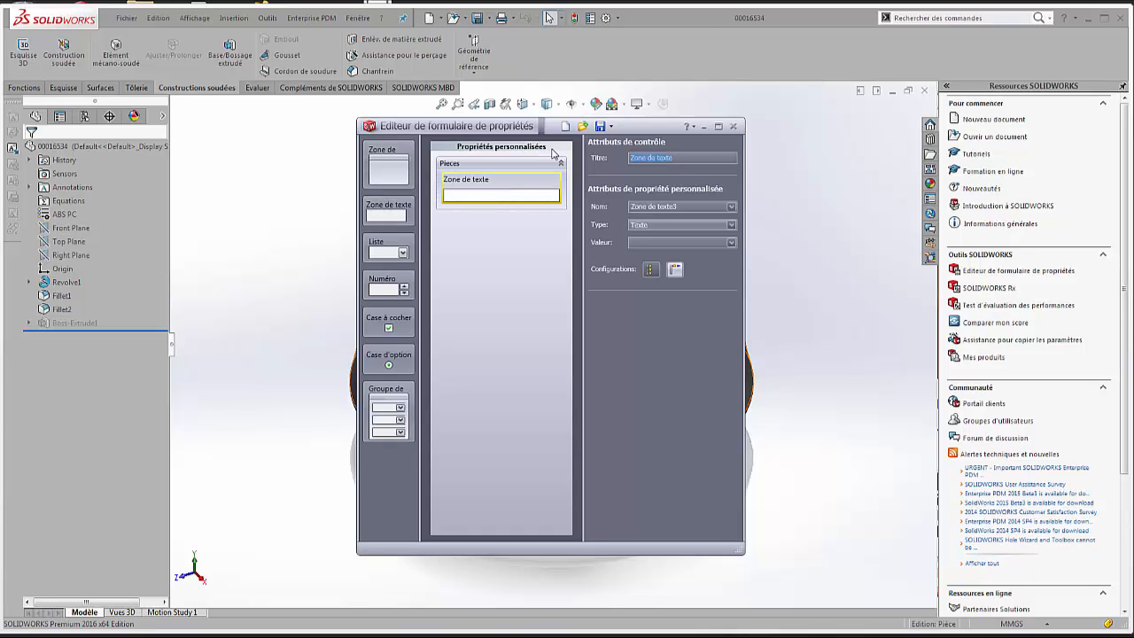
text(M)
click(694, 210)
text(Materiel)
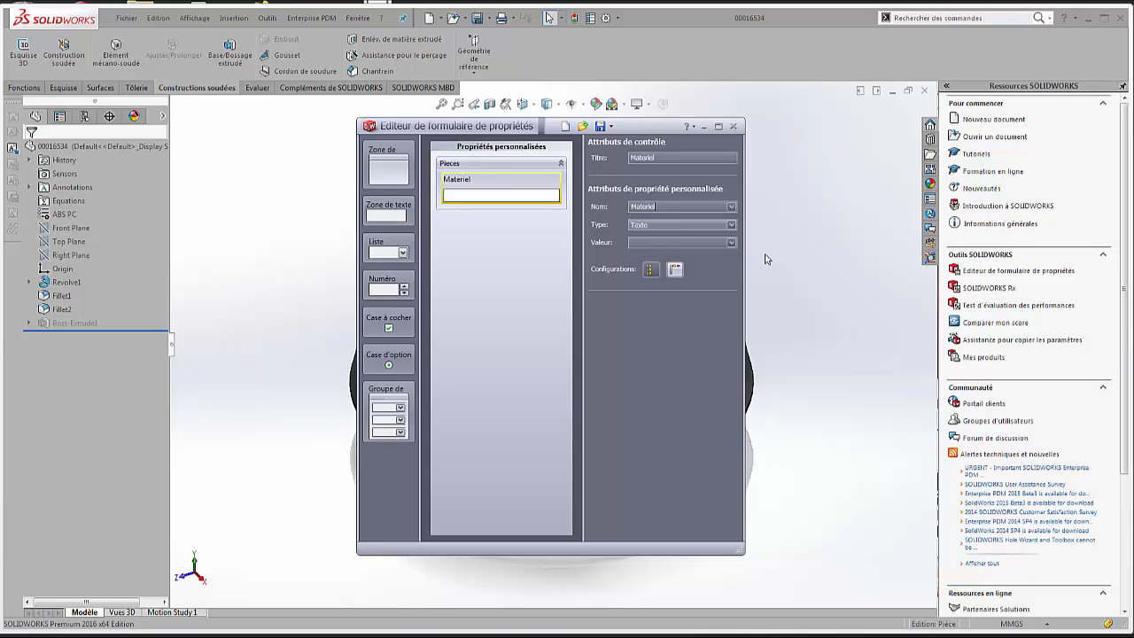
click(732, 244)
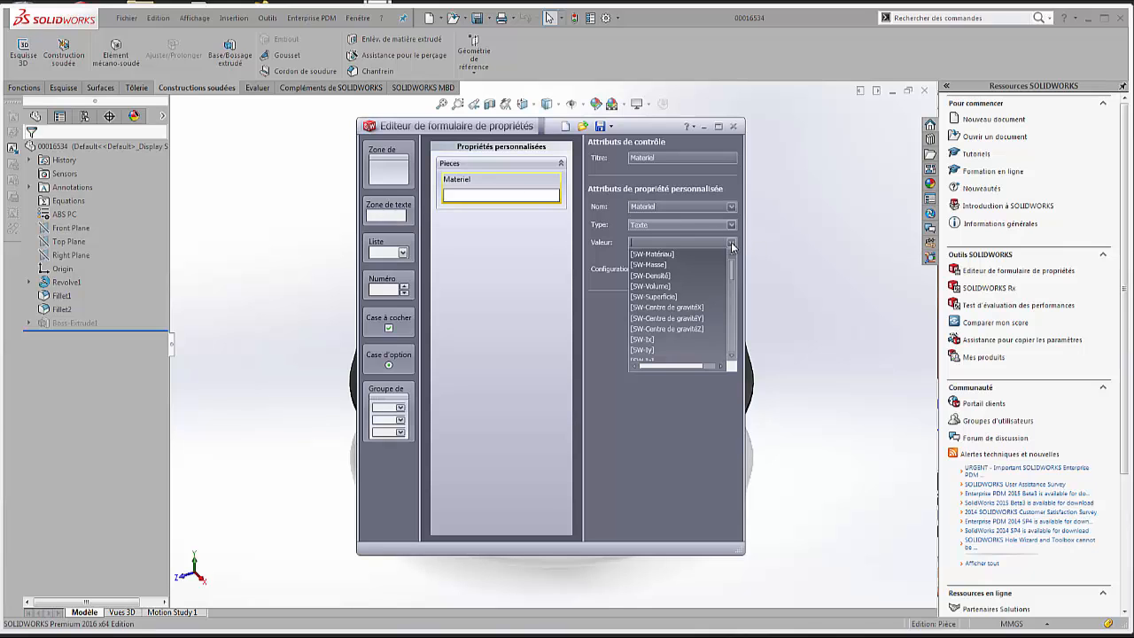
click(658, 256)
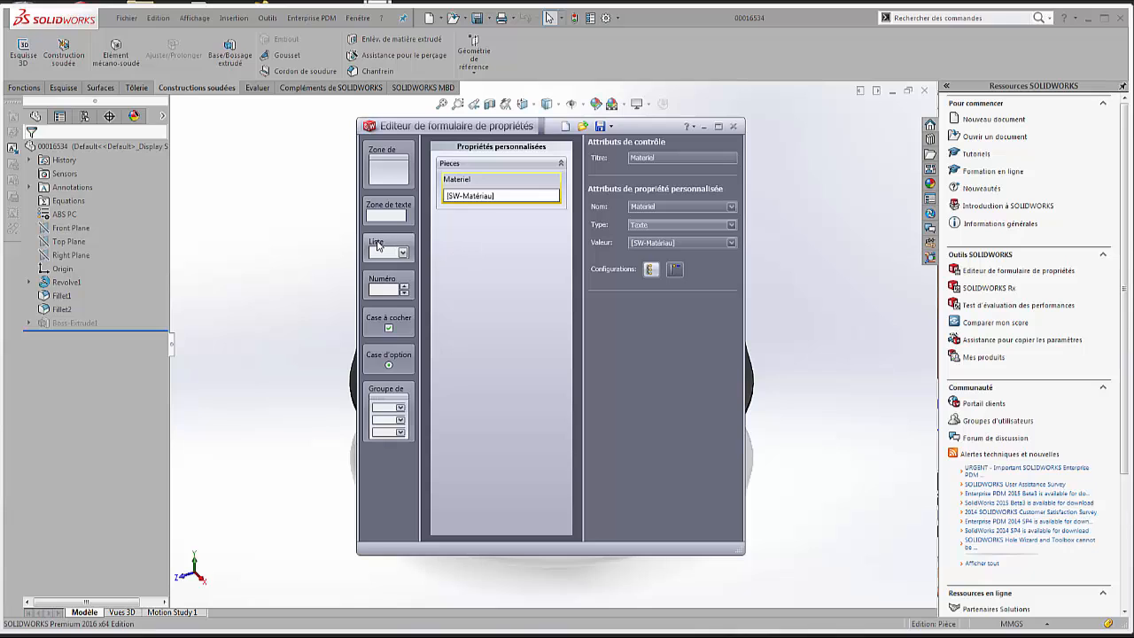
- Add a list titled and named Dessinateur with three drafters' names, allow custom values and switch its configurations option
drag(376, 244, 482, 232)
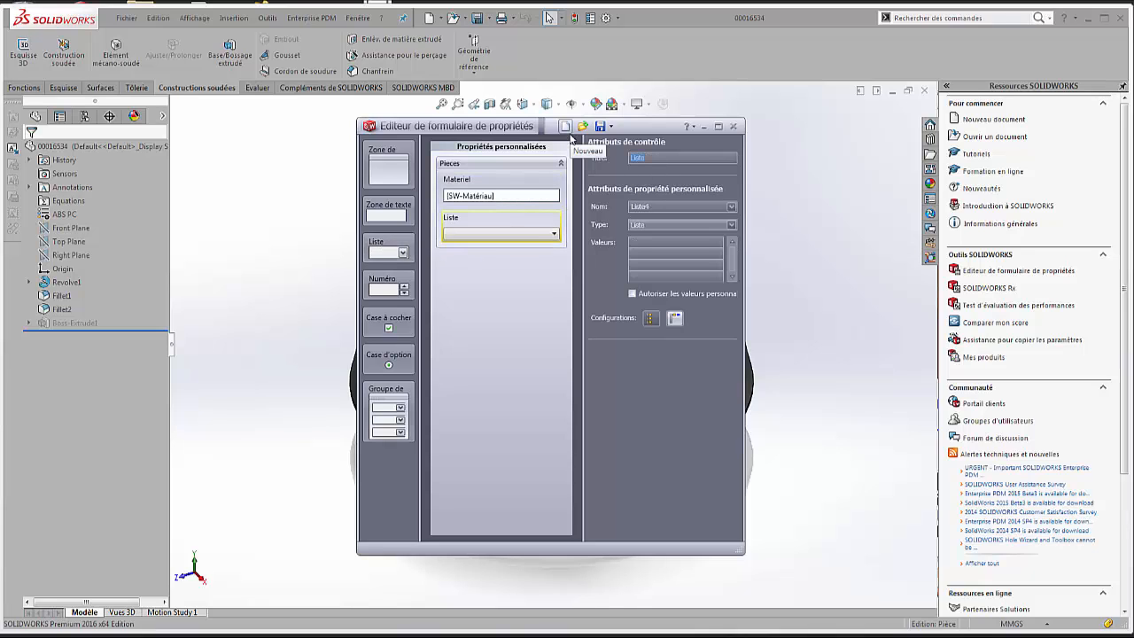
text(Dessinateur)
drag(667, 158, 615, 158)
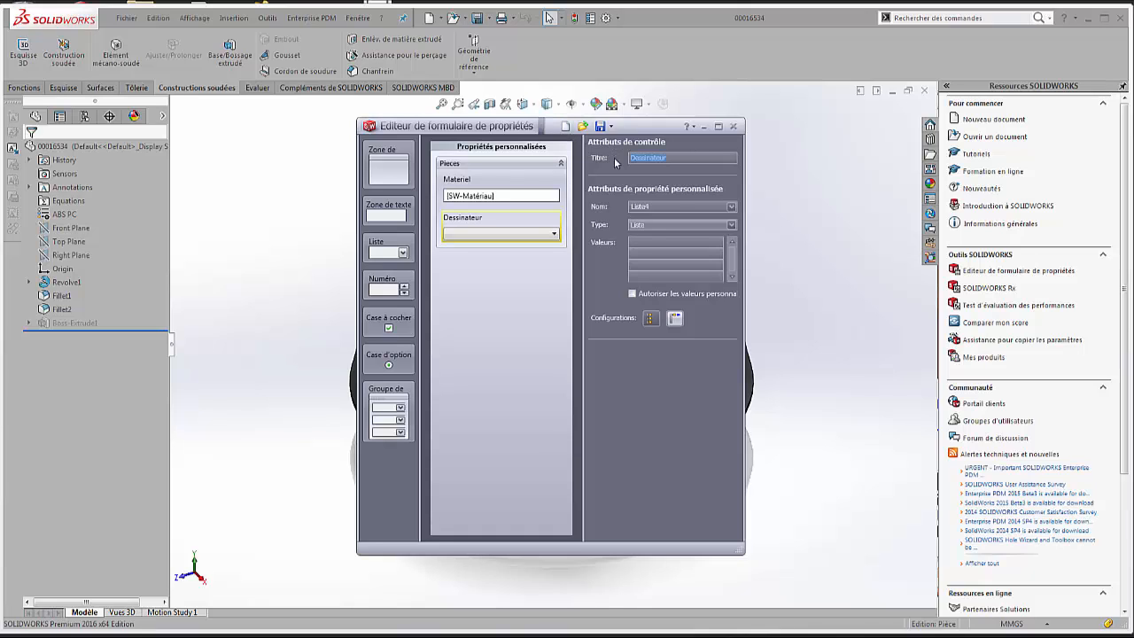
key(ctrl+c)
double_click(678, 206)
key(ctrl+v)
click(632, 294)
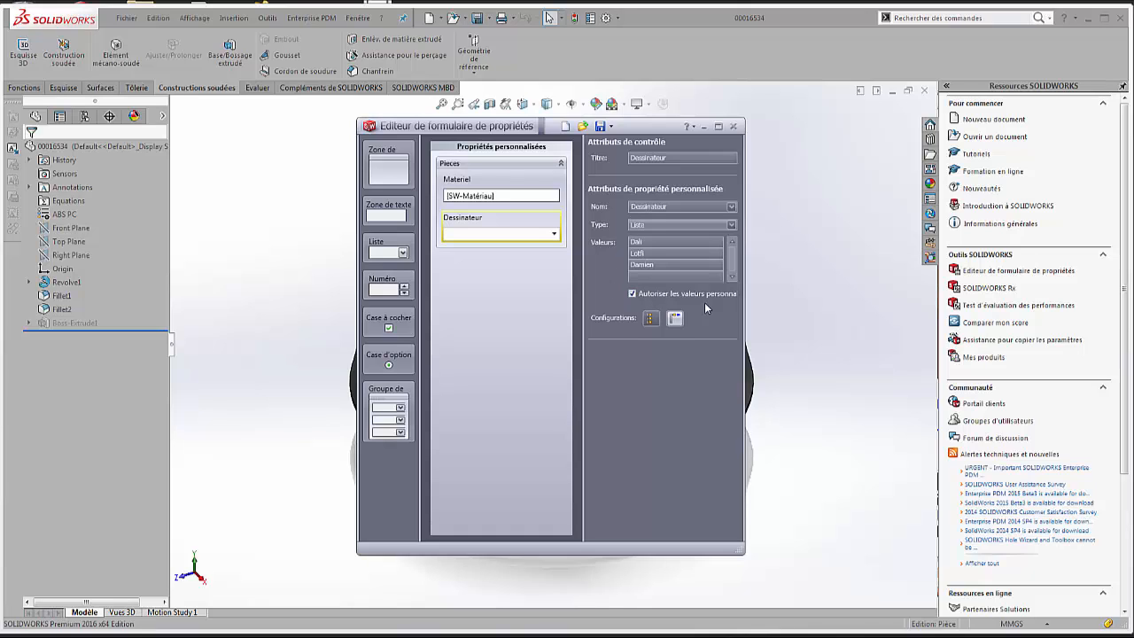
click(650, 317)
- Save the form as template in C:\SolidWorks Template\Propriete document and return to the part
click(600, 130)
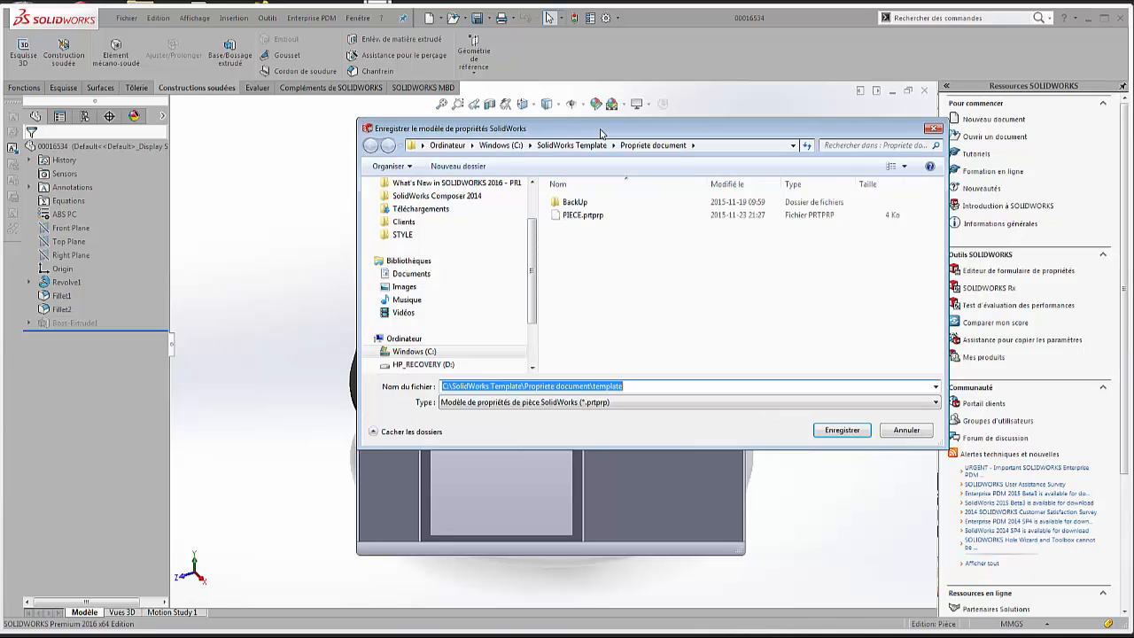
click(841, 432)
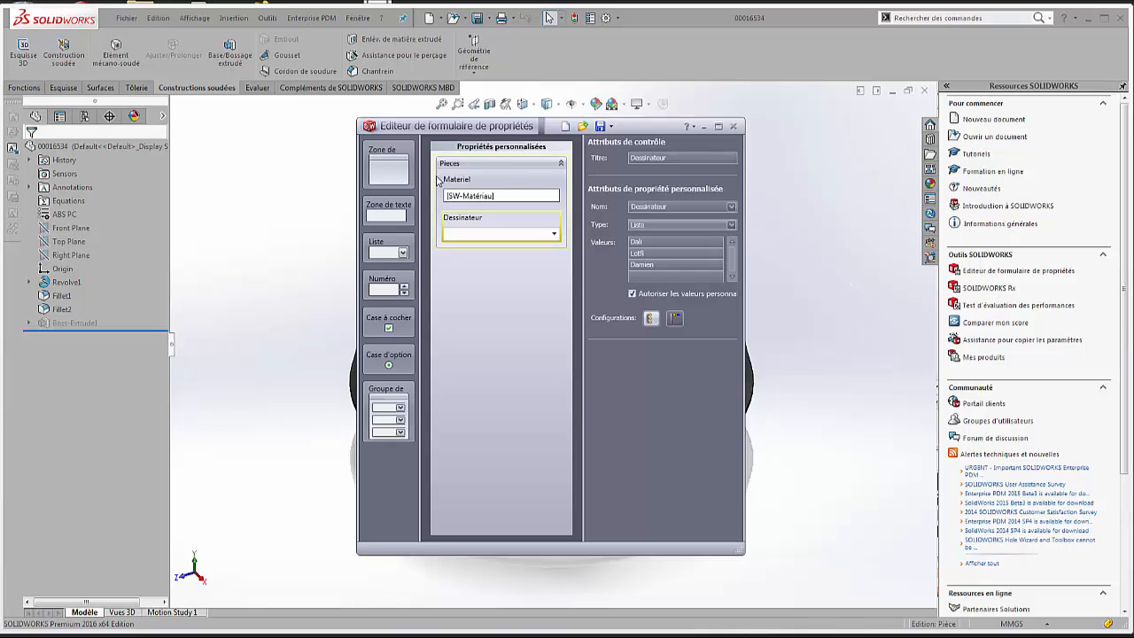
click(286, 239)
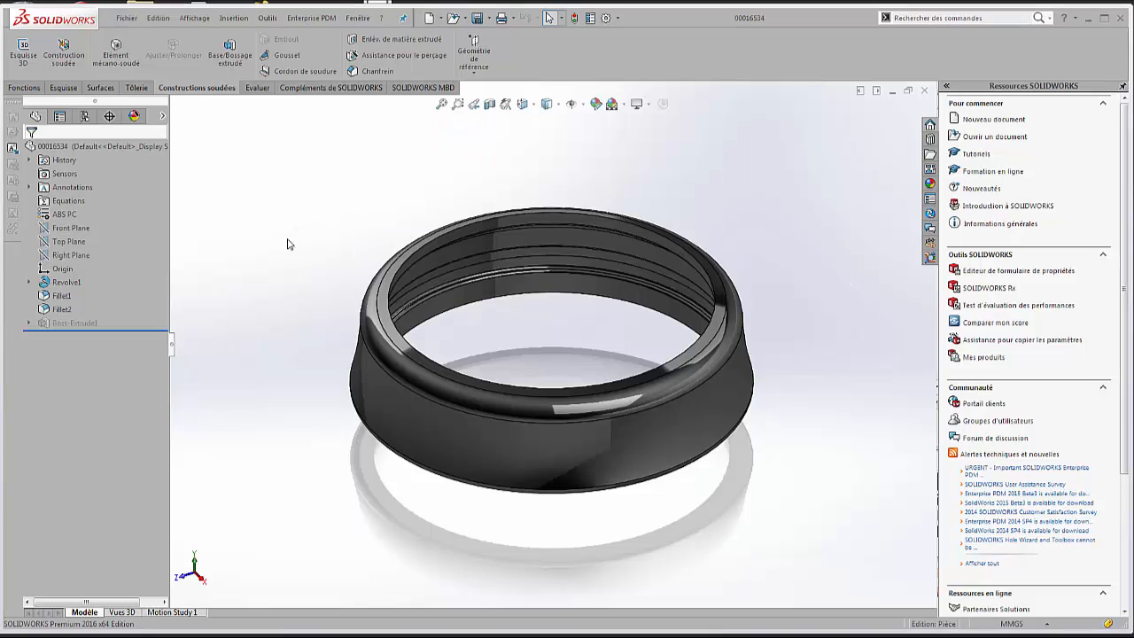
- Check the folder set for custom property files in the system file locations, leaving the options without changes
click(605, 18)
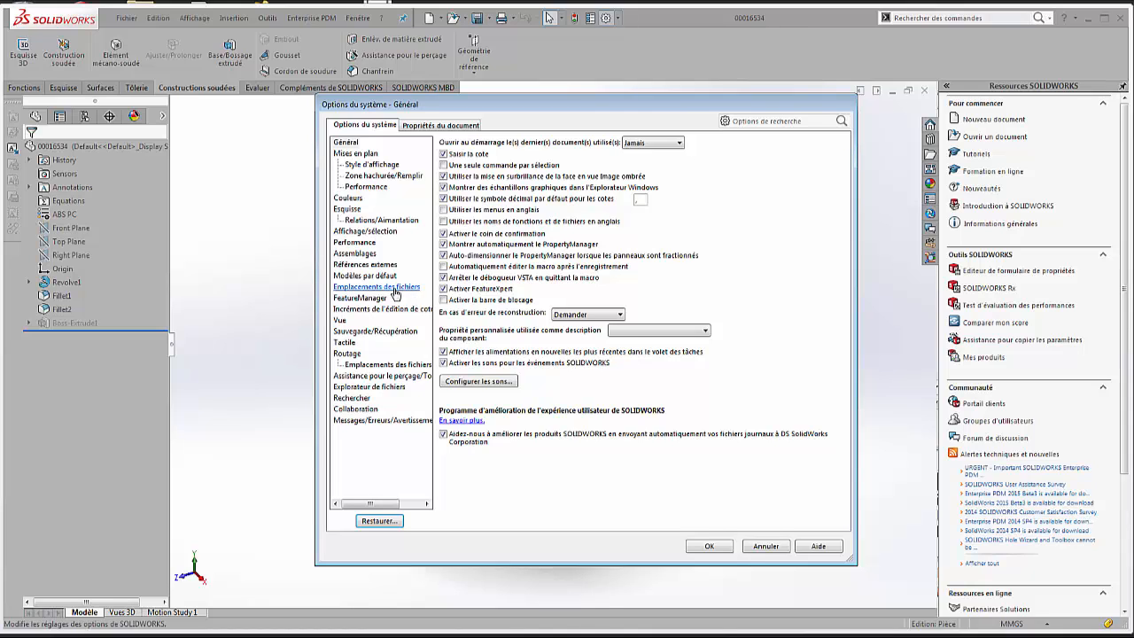
click(394, 289)
click(566, 155)
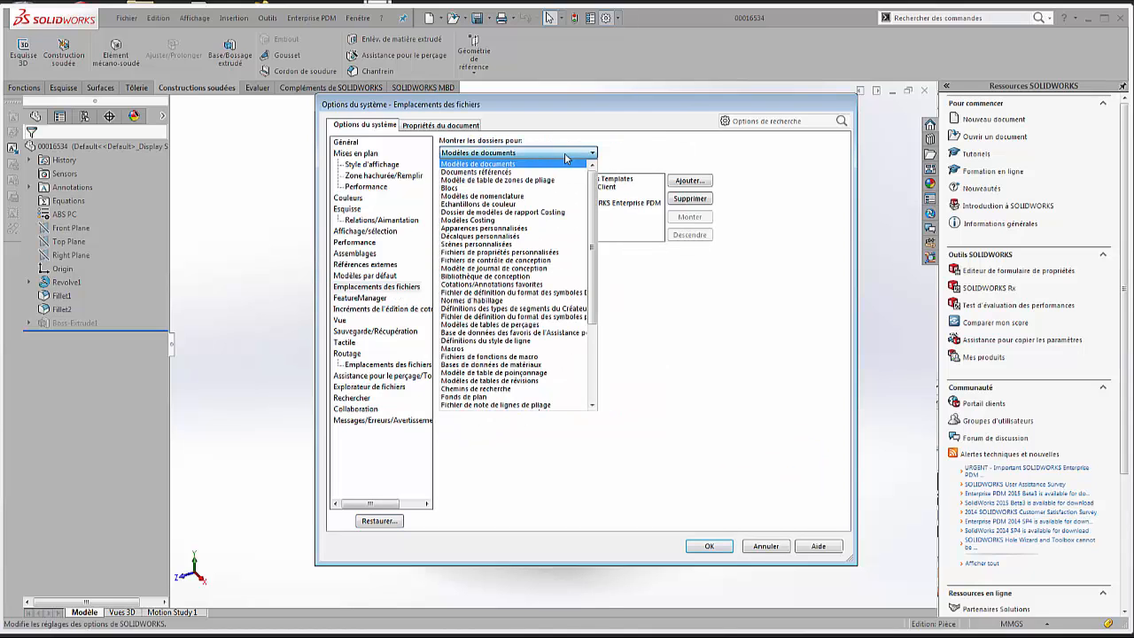
click(548, 253)
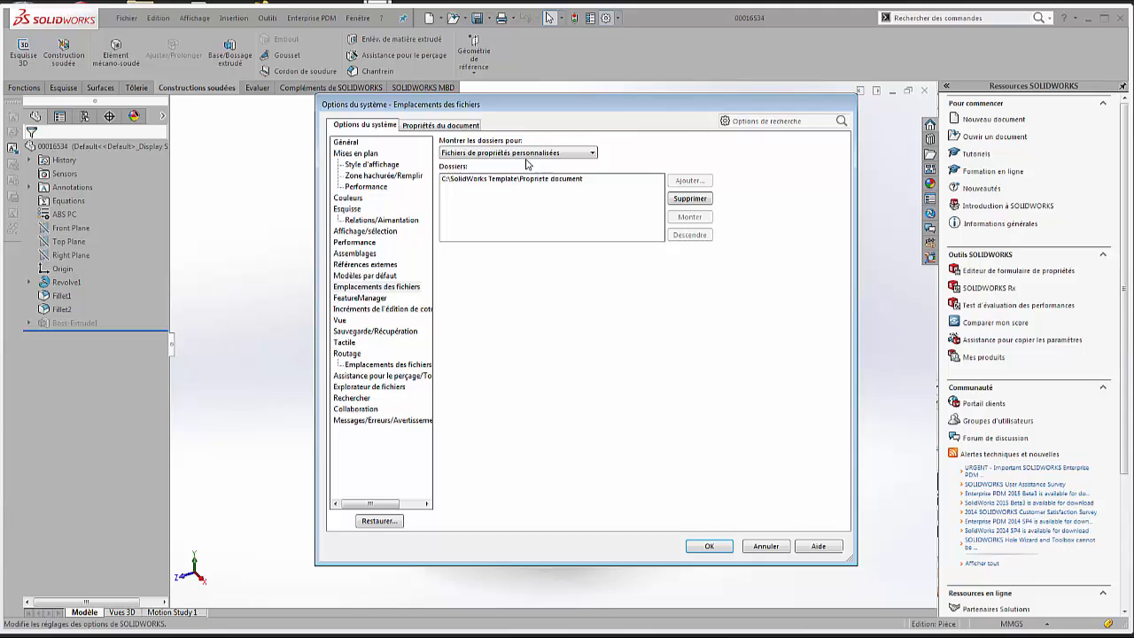
click(600, 185)
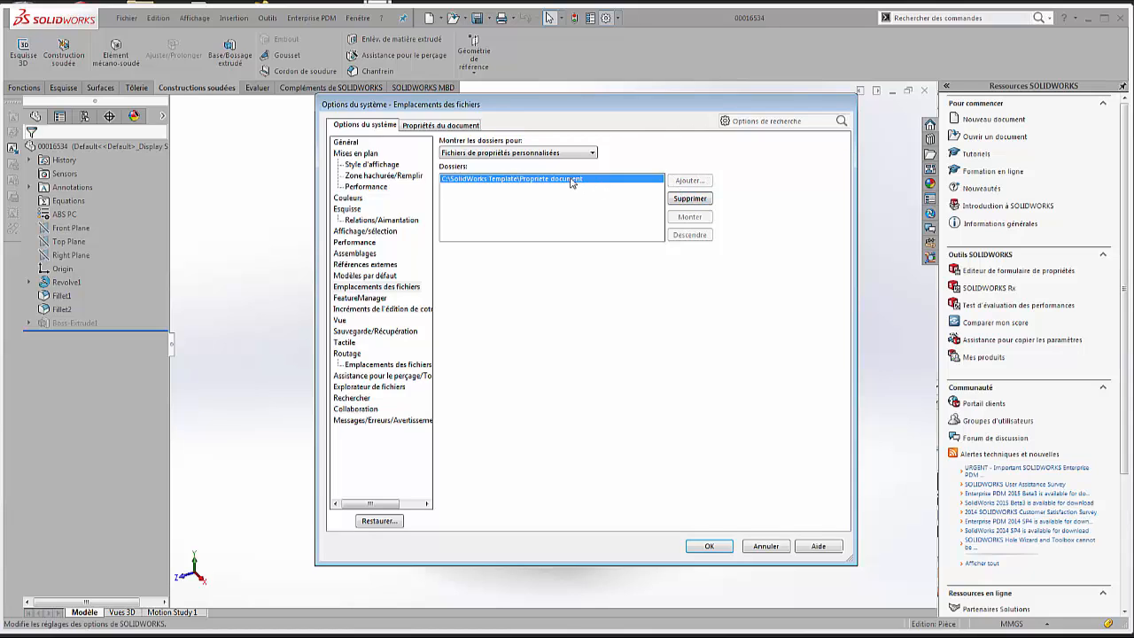
click(767, 546)
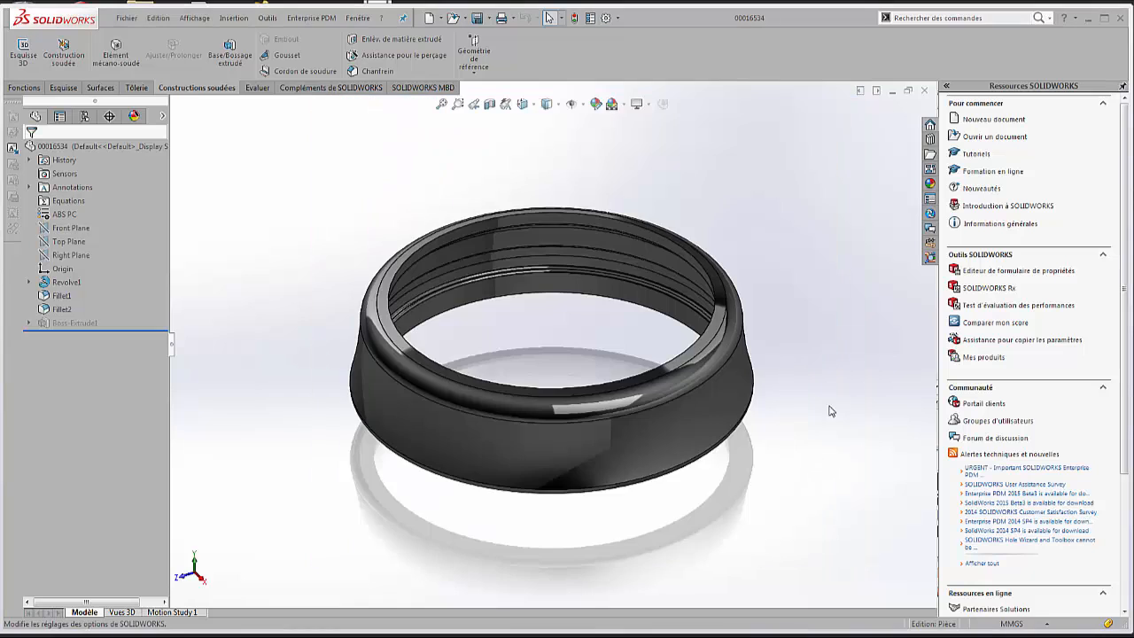
- Reset the part's custom property template to none and select template.prtprp instead
middle_drag(807, 263, 780, 274)
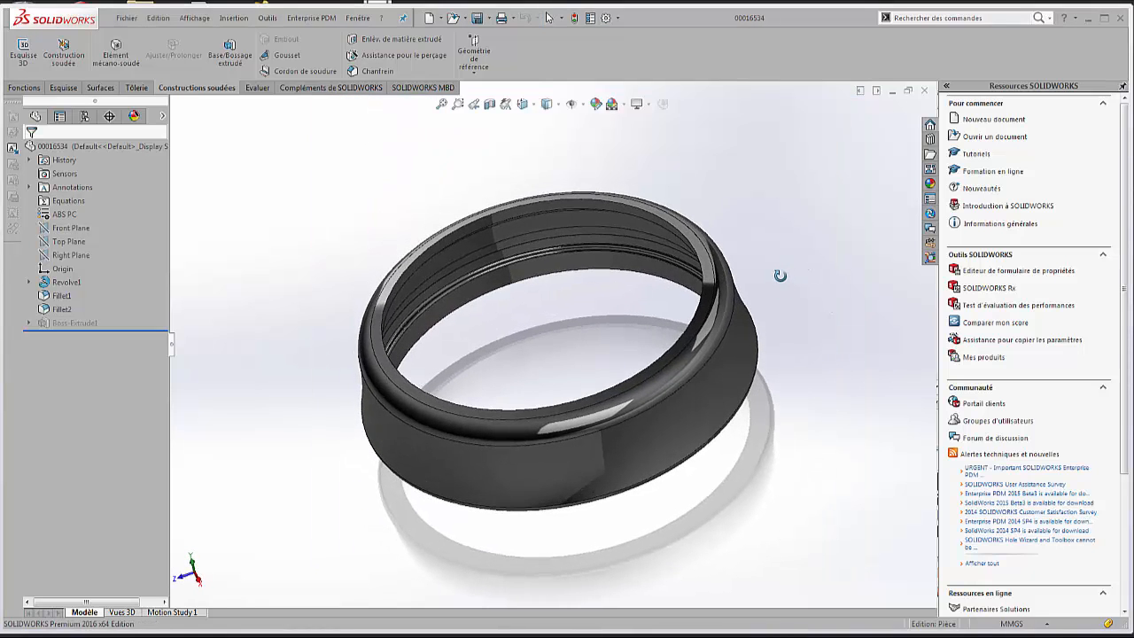
click(737, 383)
click(930, 200)
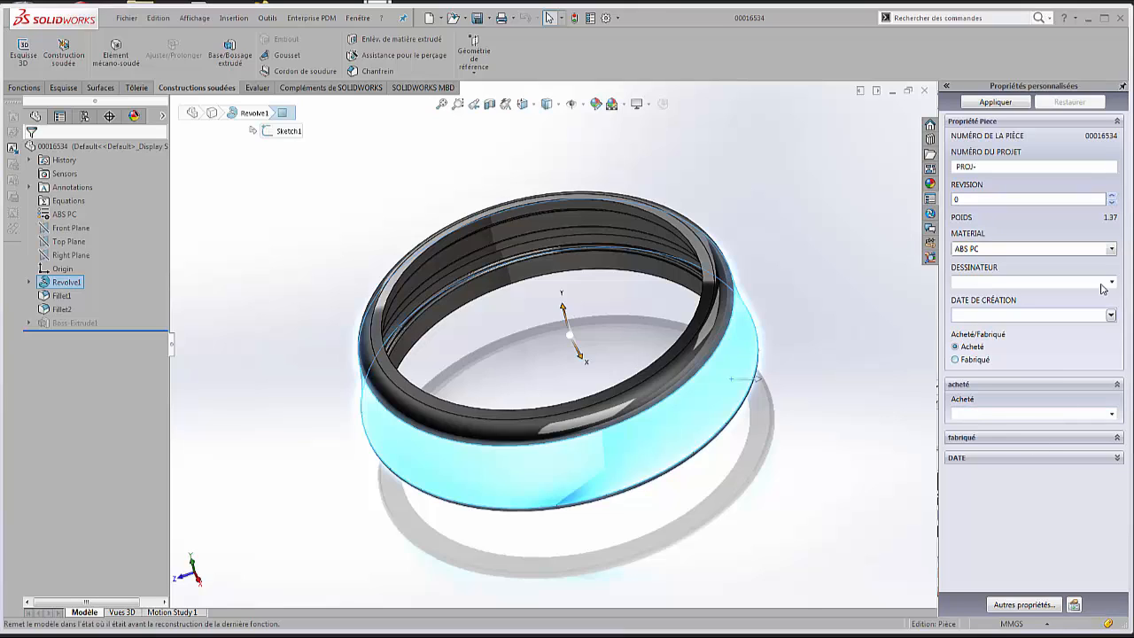
click(1074, 604)
click(565, 339)
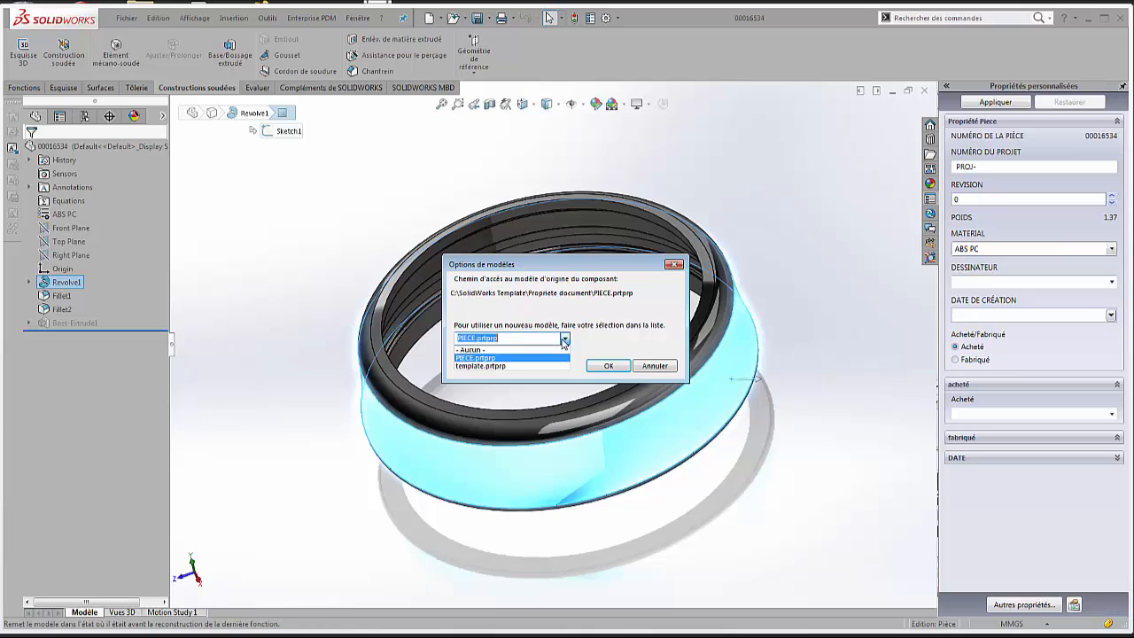
click(474, 351)
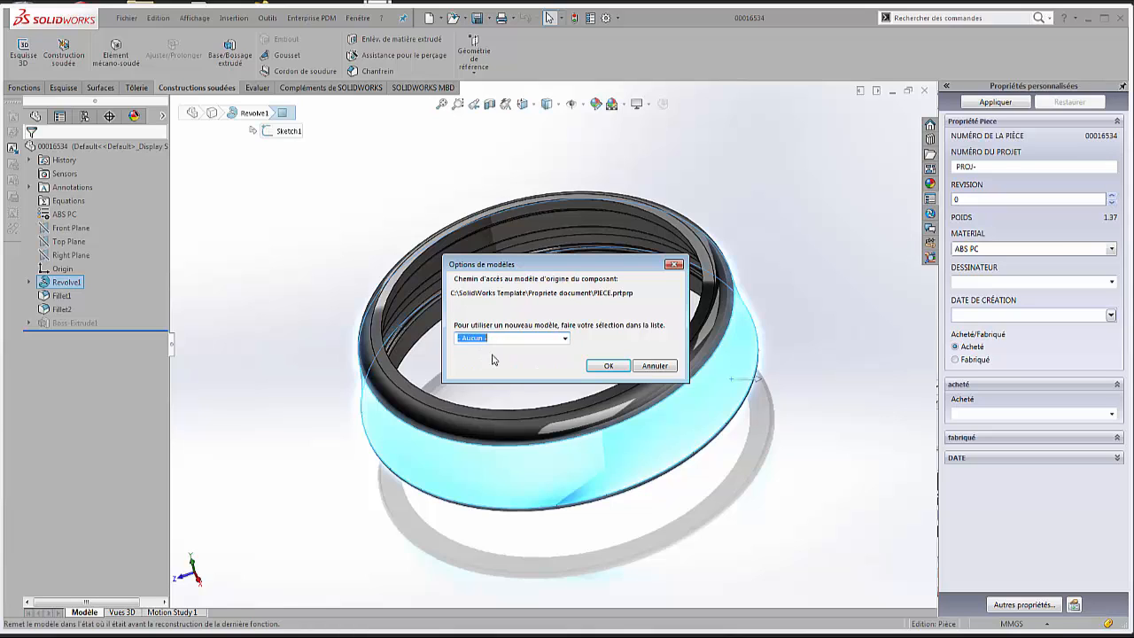
click(609, 366)
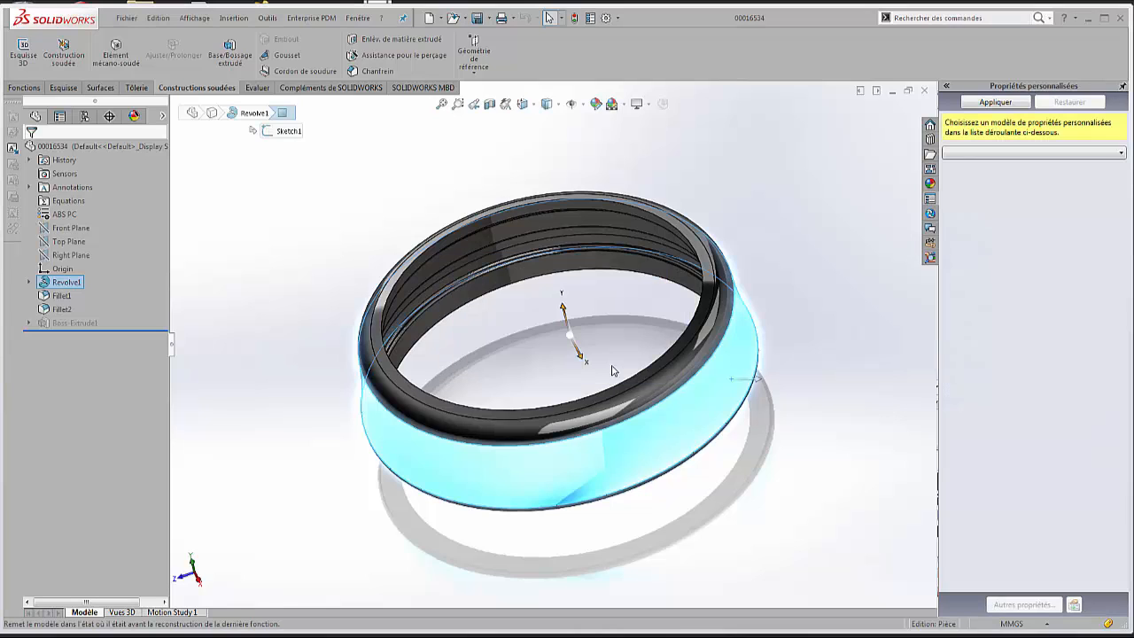
click(1122, 156)
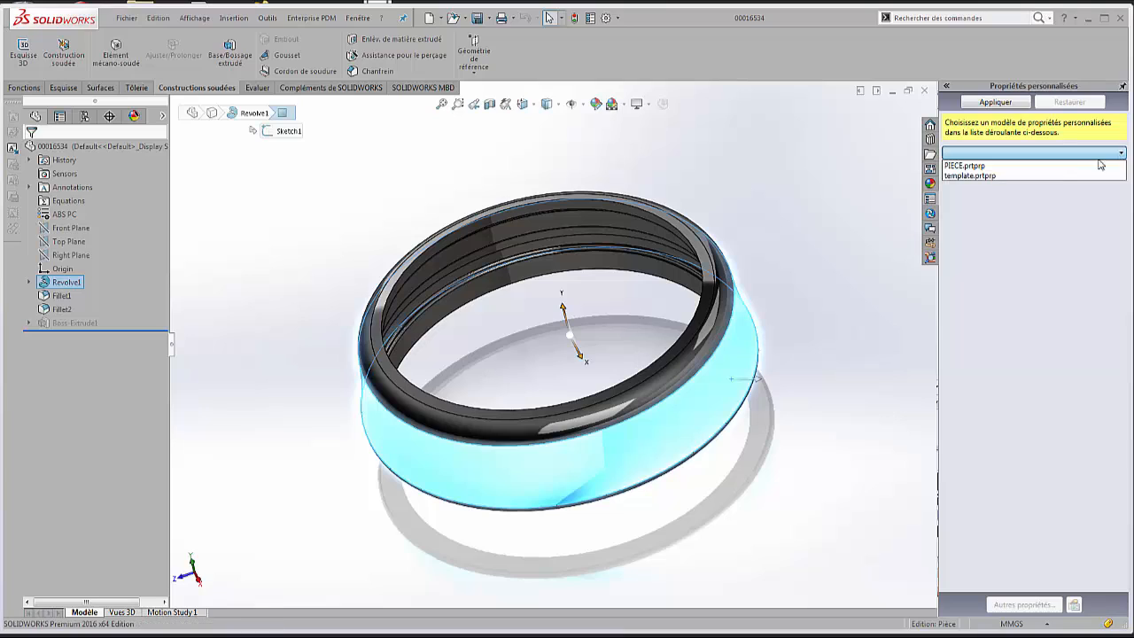
click(969, 179)
- Set the part's Materiel property to Alliage 1060
click(1112, 152)
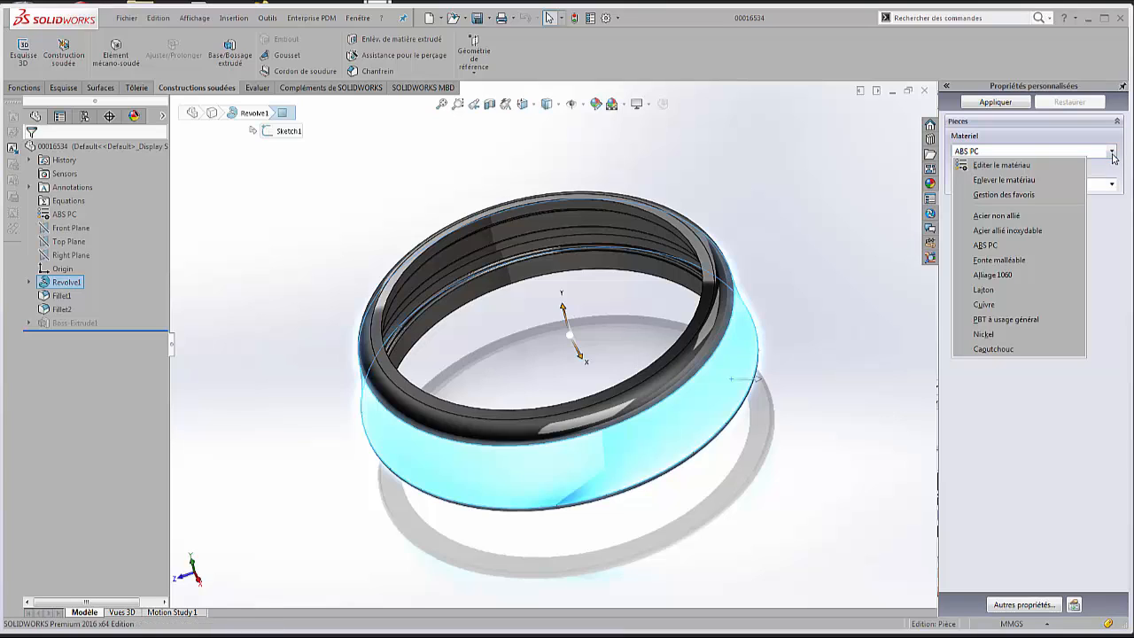
click(997, 275)
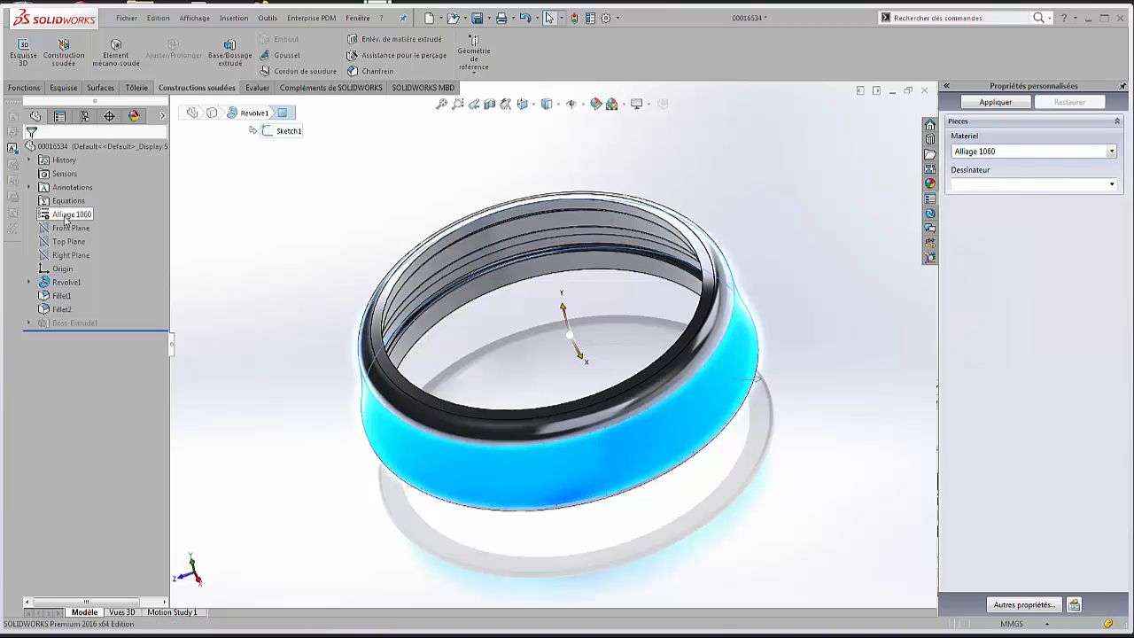
click(829, 299)
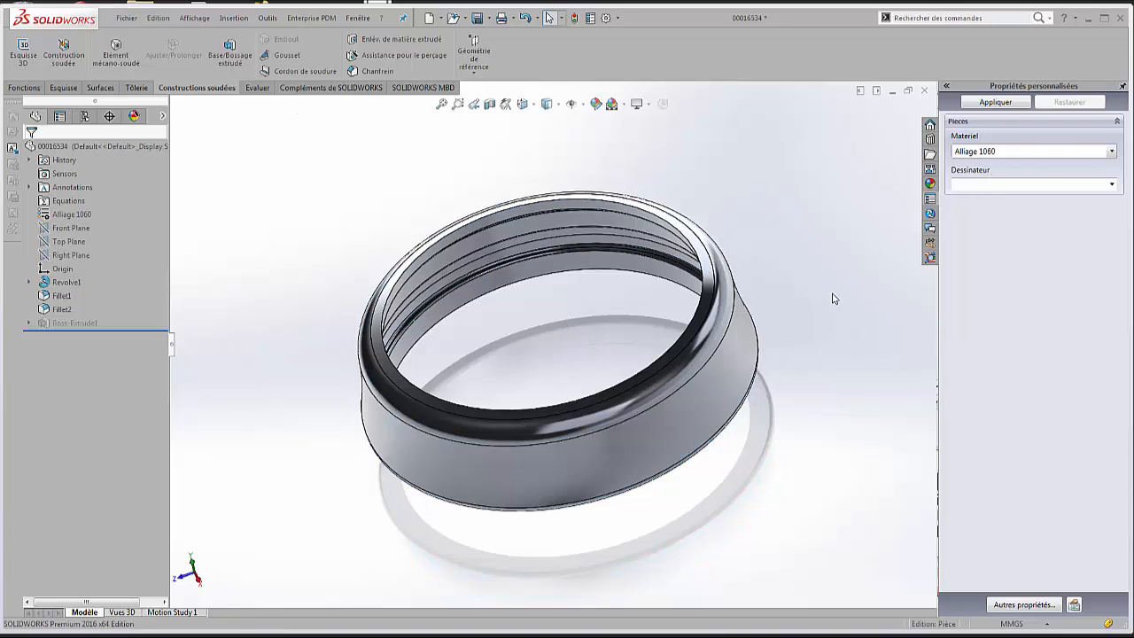
- Reset the custom property template to none again and select PIECE.prtprp for the part
click(1074, 605)
click(564, 337)
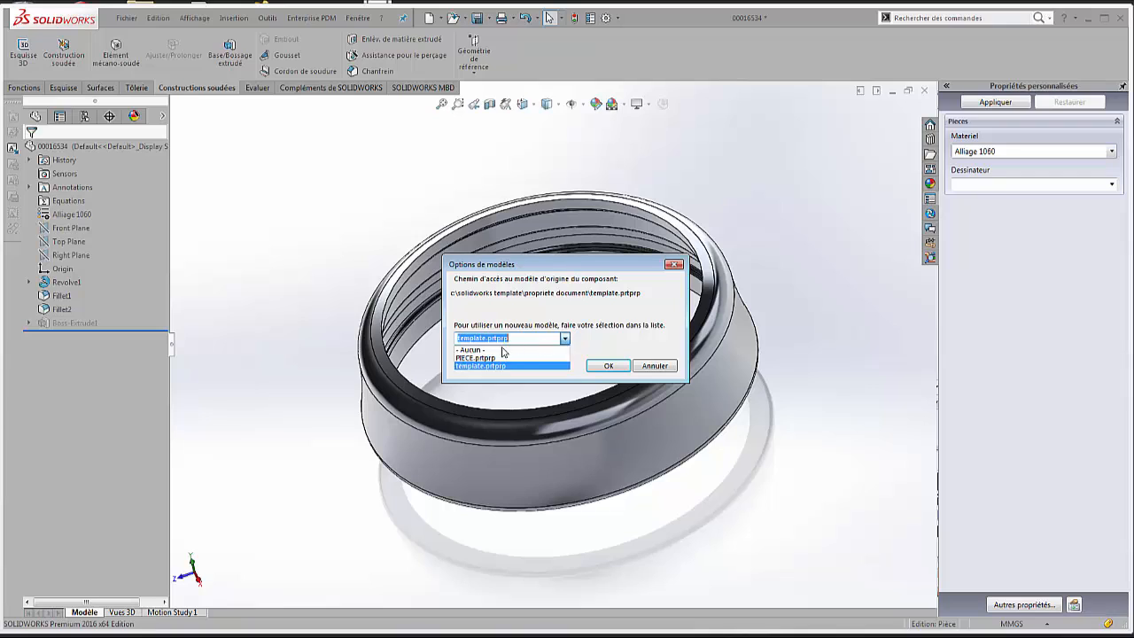
click(501, 351)
click(608, 365)
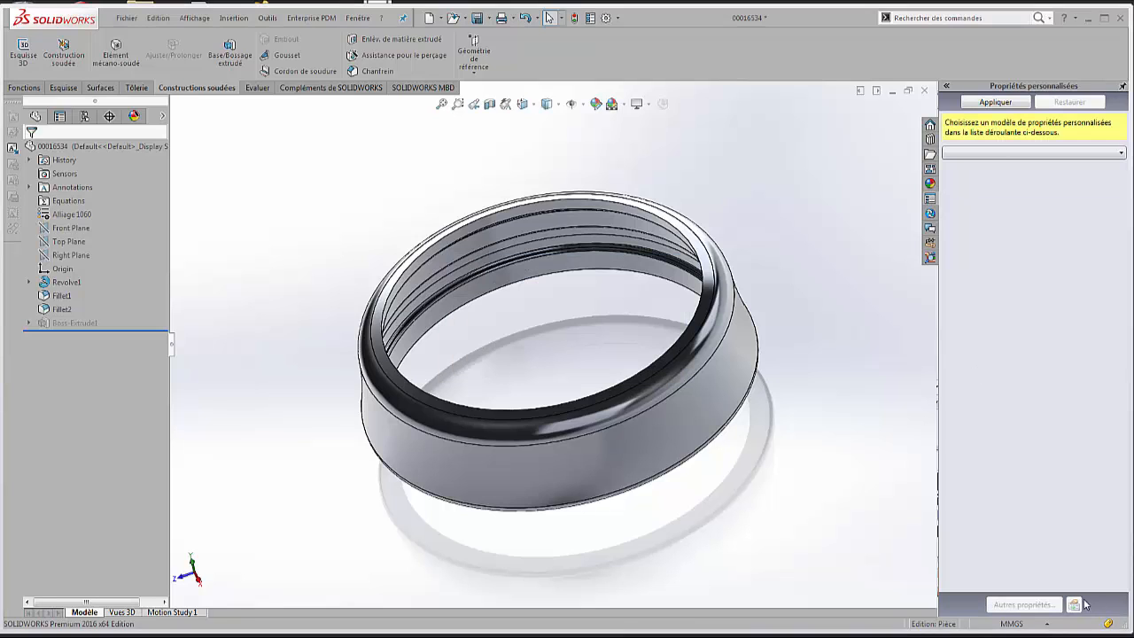
click(1001, 152)
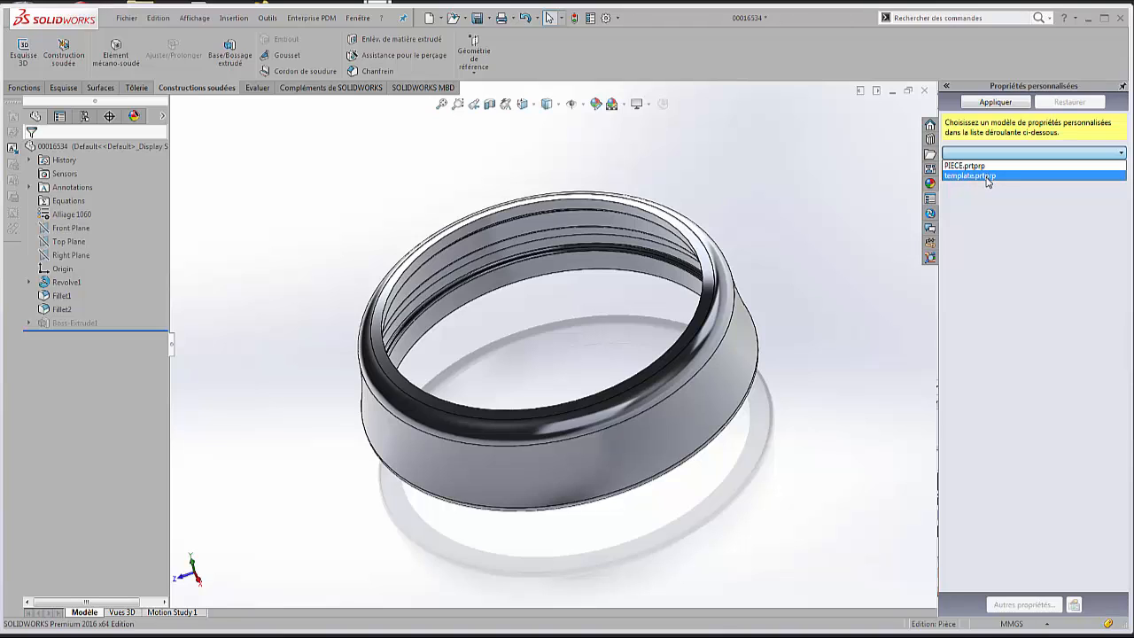
click(987, 177)
click(1009, 167)
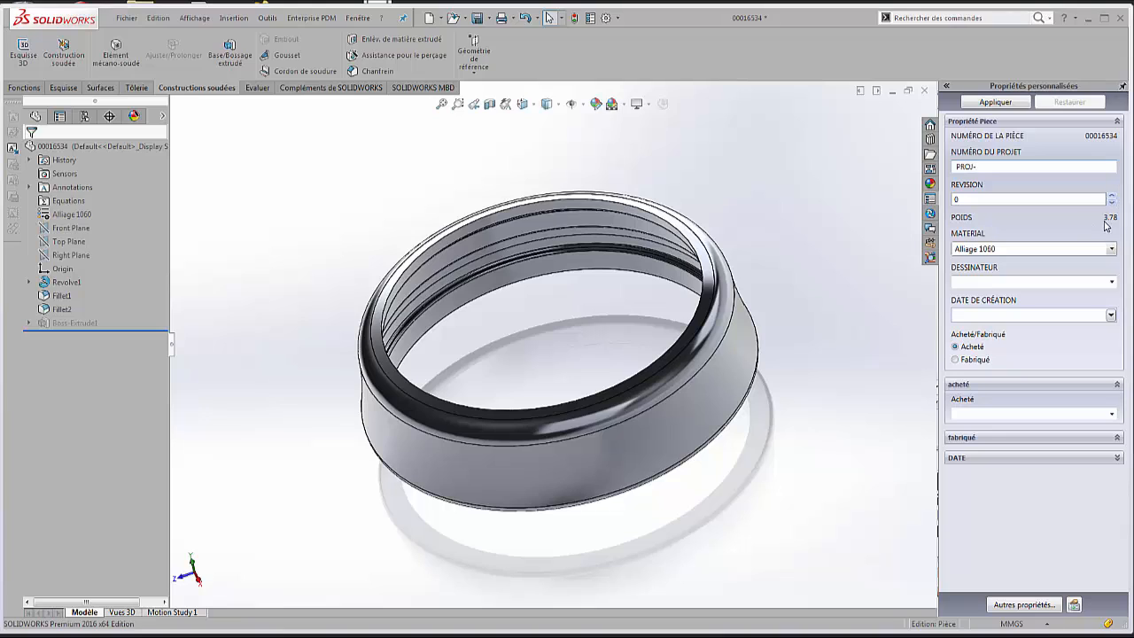
- Examine the available DESSINATEUR choices and the DATE DE CRÉATION calendar in the custom properties without selecting a value
click(1114, 285)
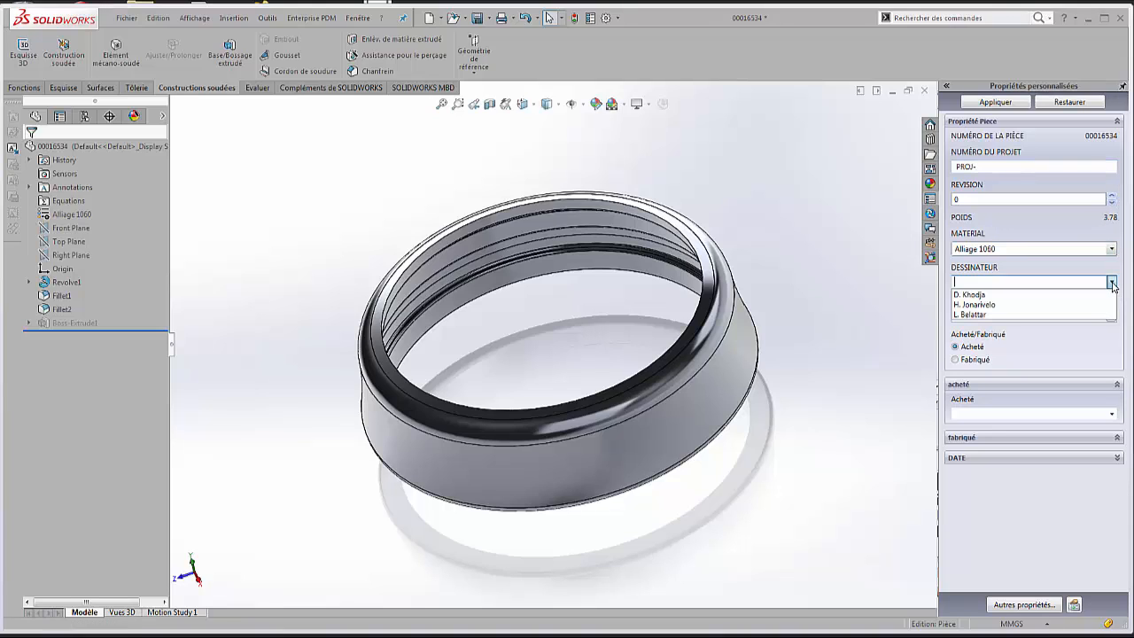
click(1083, 283)
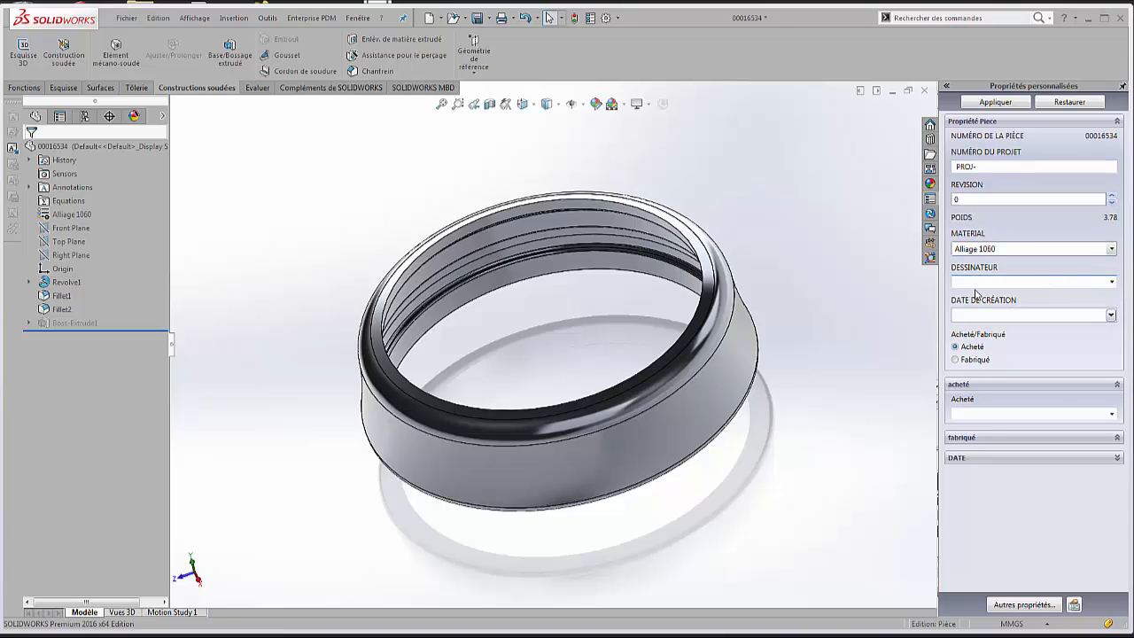
click(1111, 316)
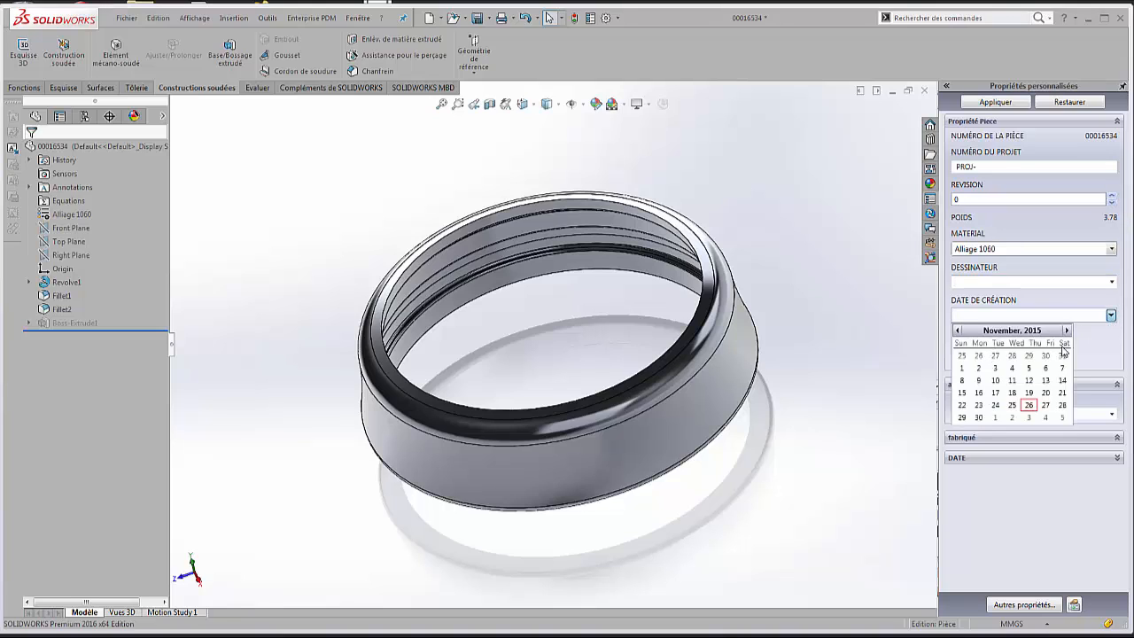
click(1090, 347)
- Collapse the fabriqué group and set the Acheté supplier property to McMaster Carr
click(1117, 438)
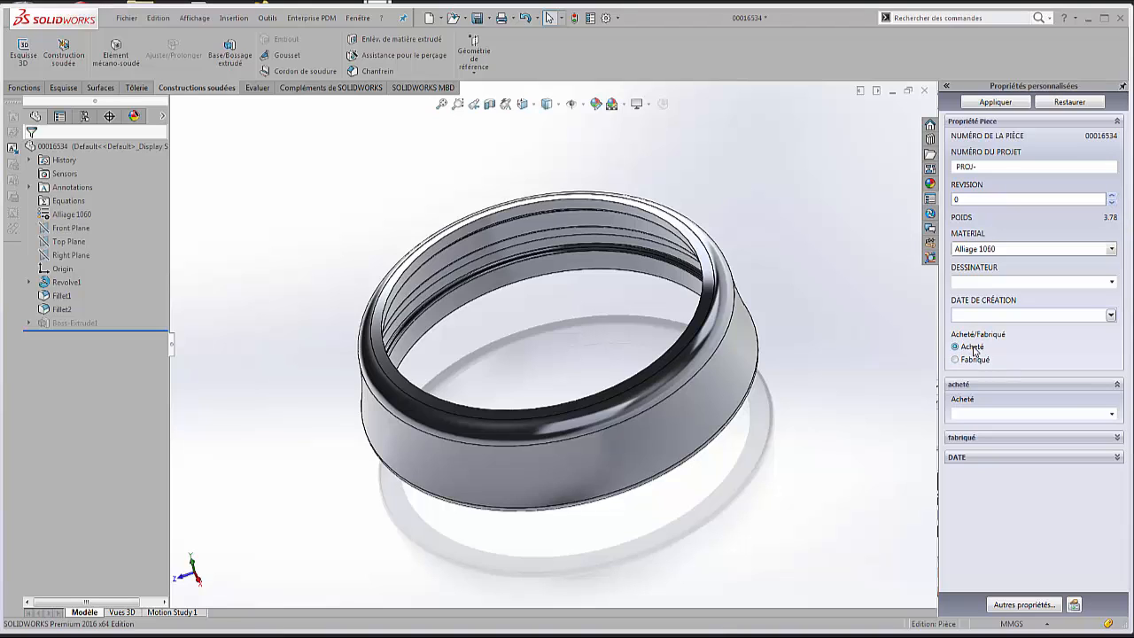
click(1111, 413)
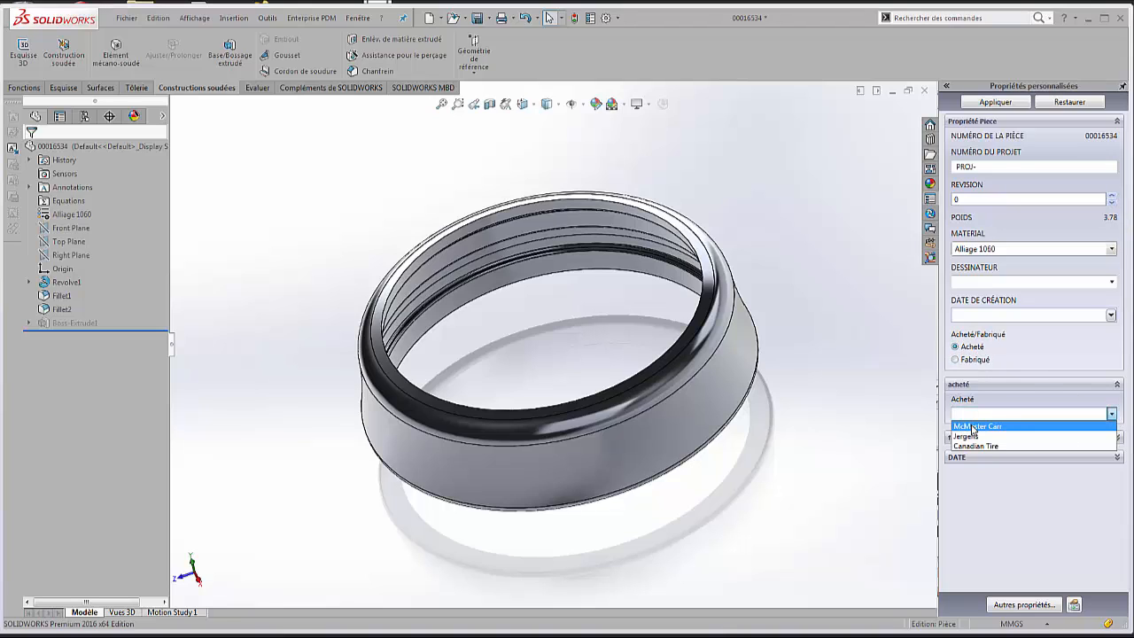
click(973, 428)
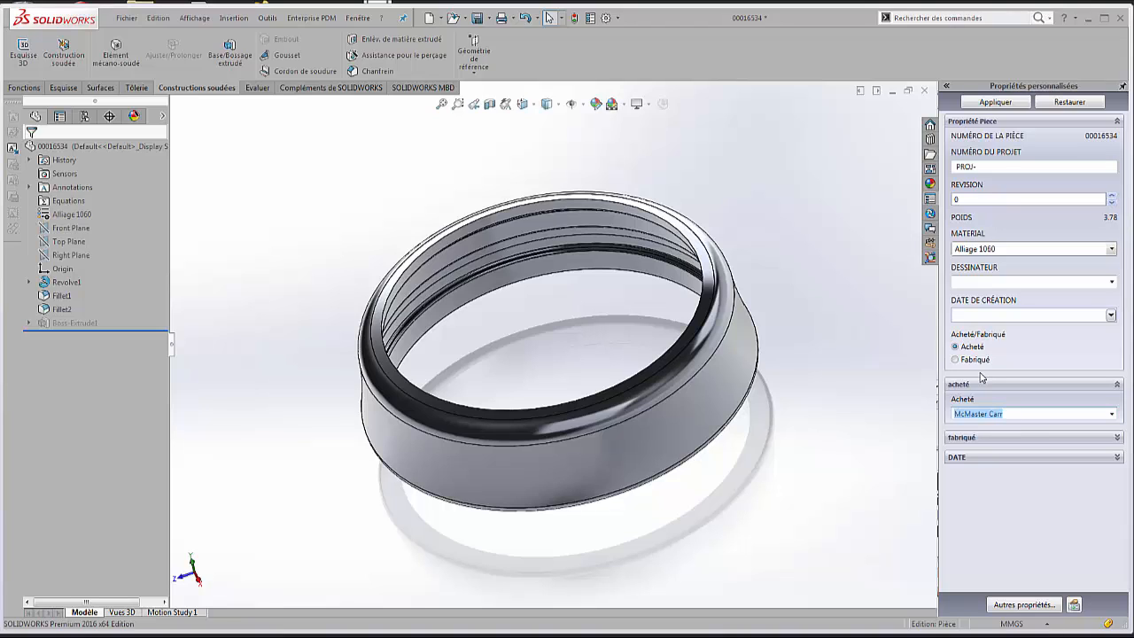
- Switch the part to Fabriqué and review the Nom du Fournisseur choices and the DATE group's details without entering values
click(956, 360)
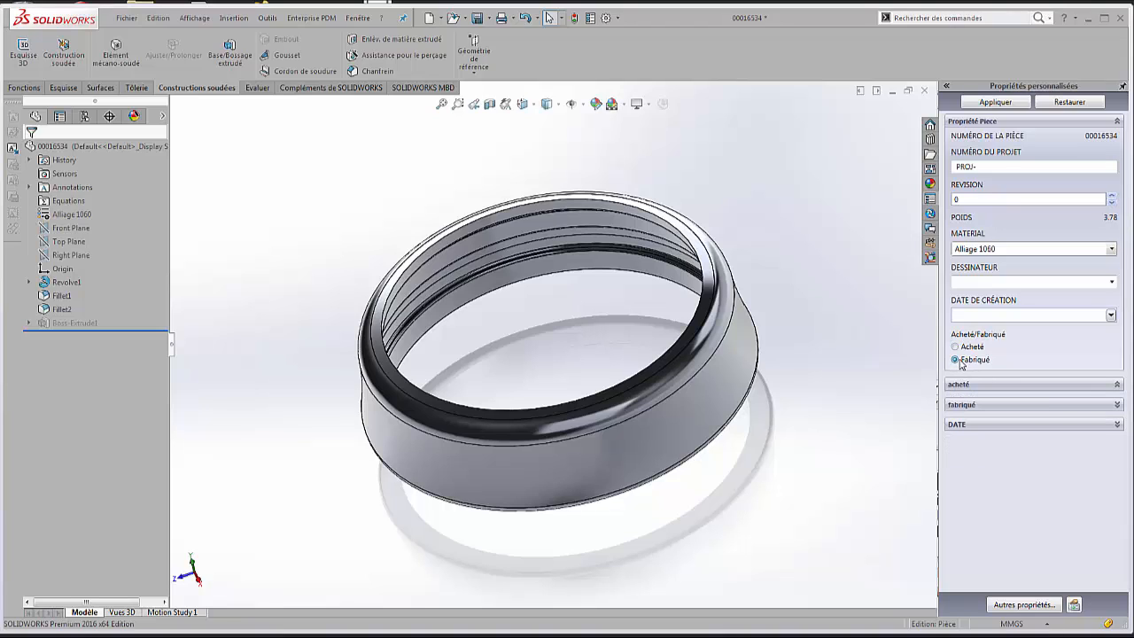
click(1117, 404)
click(1006, 435)
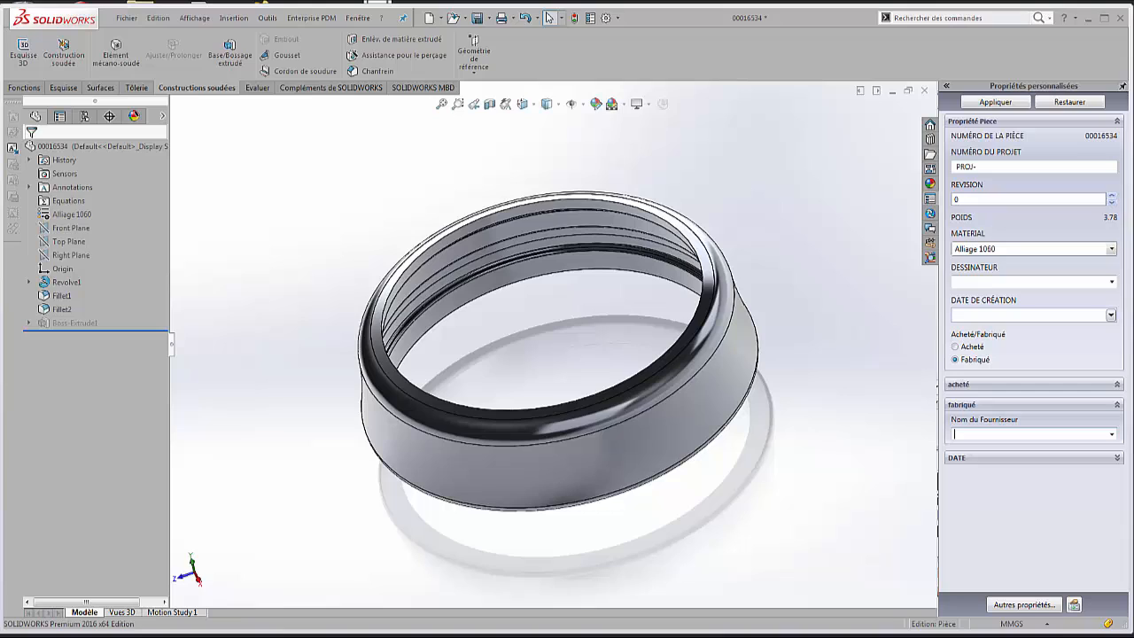
click(1111, 434)
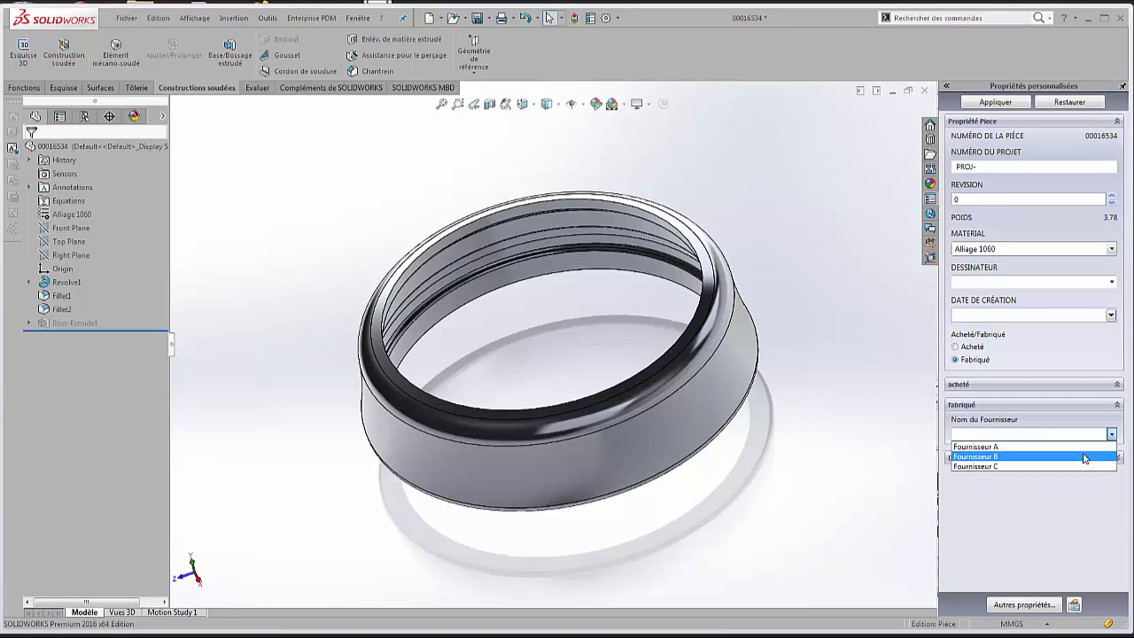
click(1048, 359)
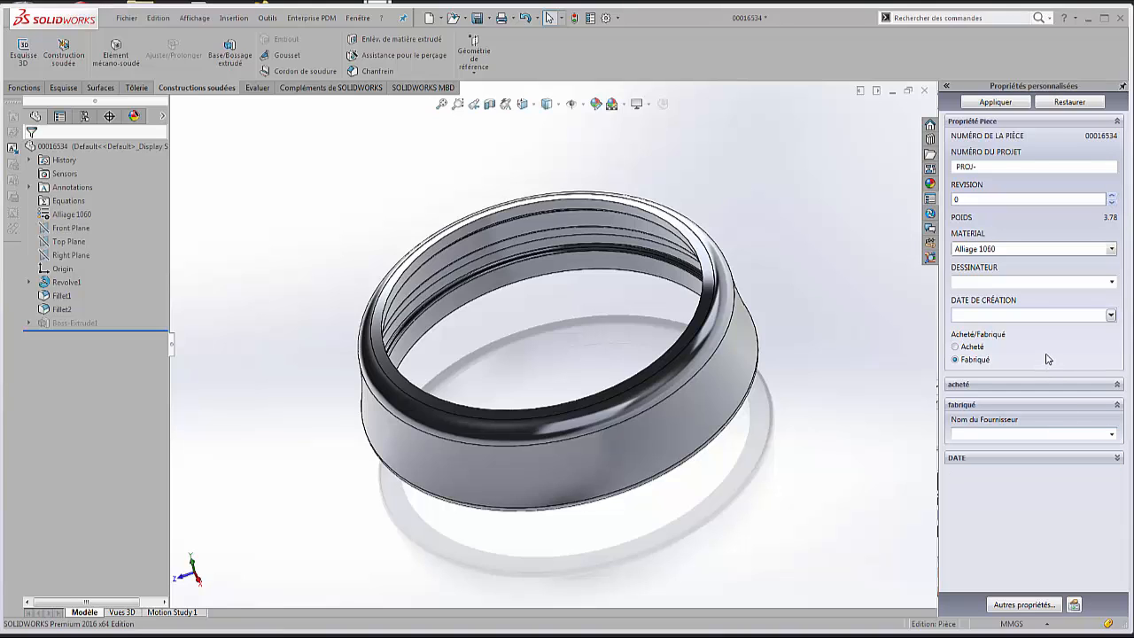
click(1118, 458)
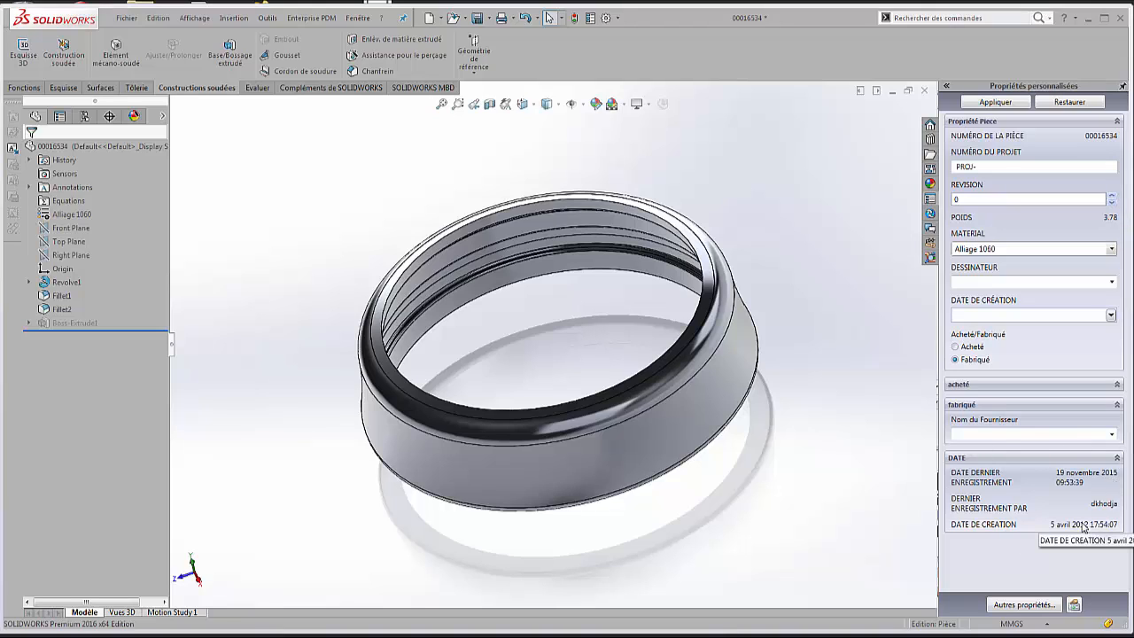
click(1118, 459)
- Switch back to the Editeur de formulaire de propriétés and select the Pieces group box to show its attributes
key(alt+Tab)
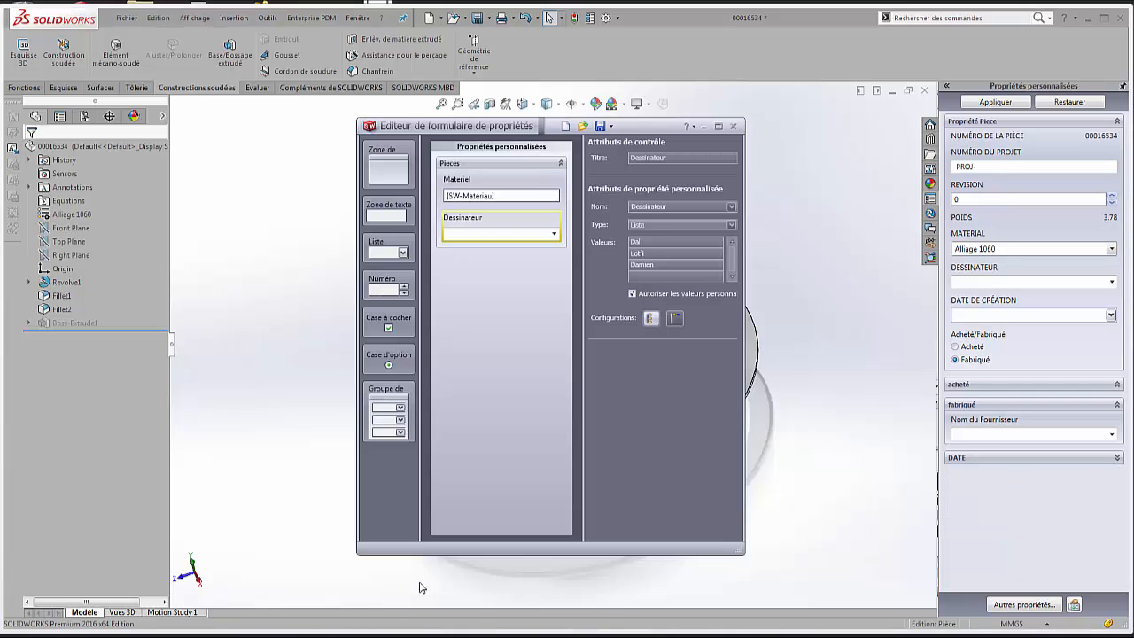
drag(514, 128, 515, 138)
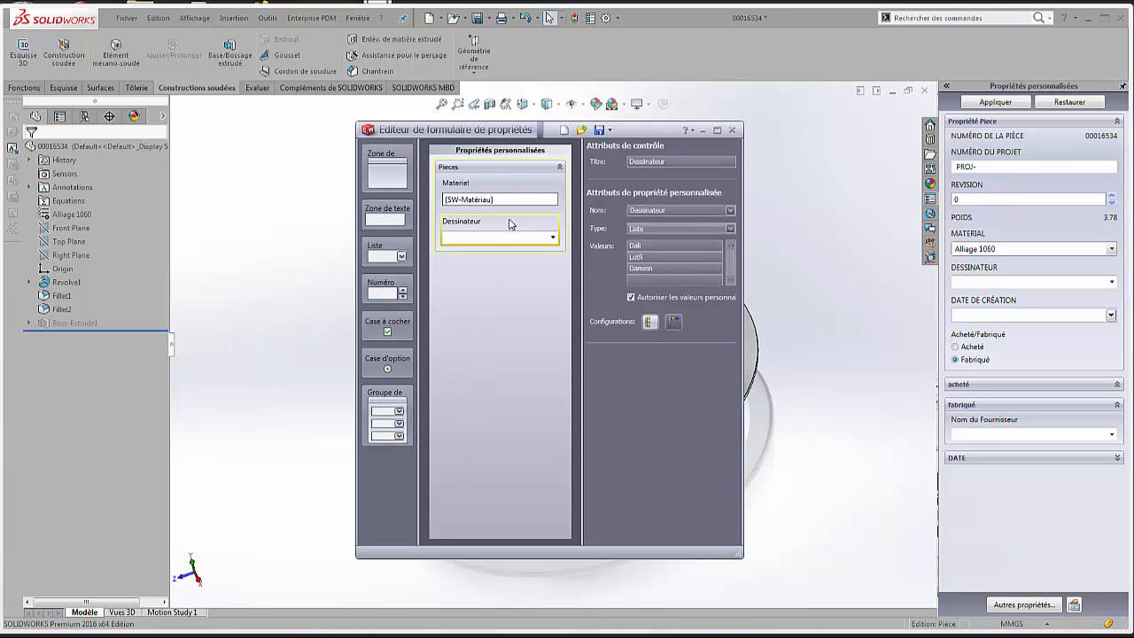
click(523, 171)
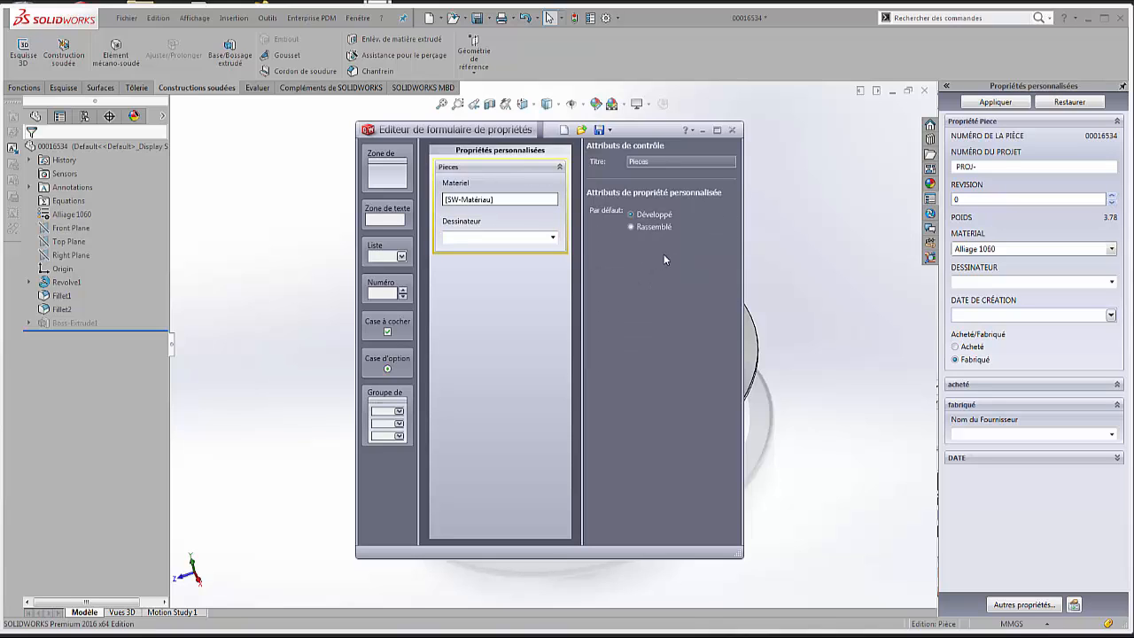